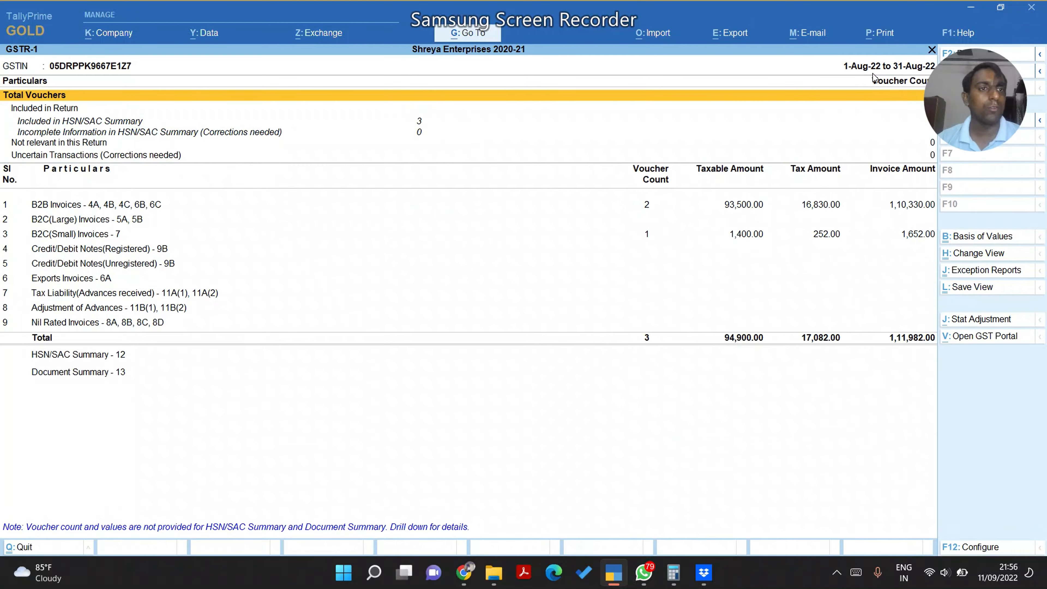
Change the GSTR-1 report period to 1-Aug-22 through 31-Aug-22 with F2
key("F2")
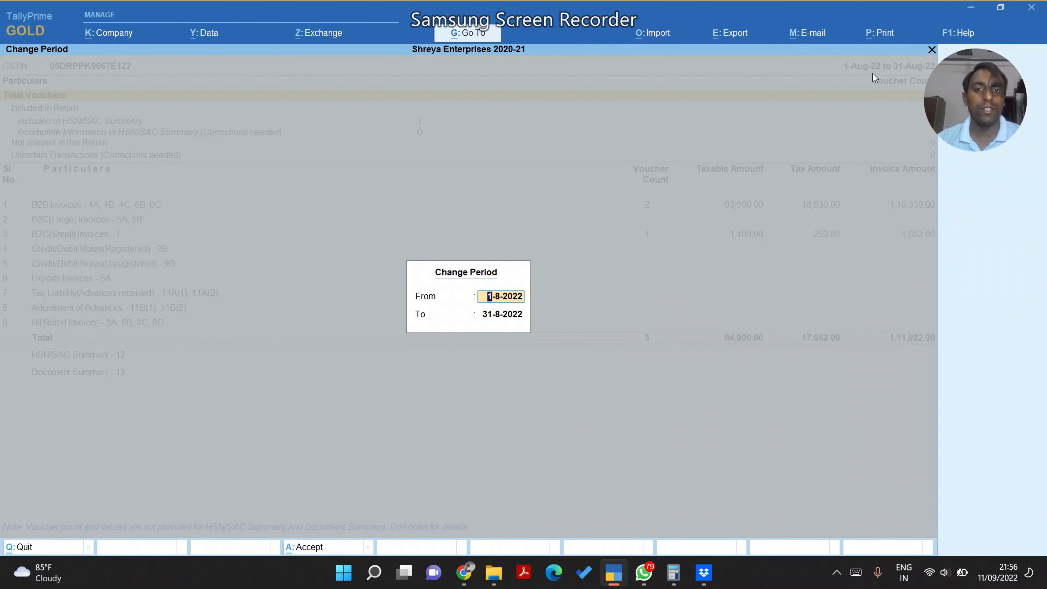
type("1.8")
key("Return")
type("31.8")
key("Return")
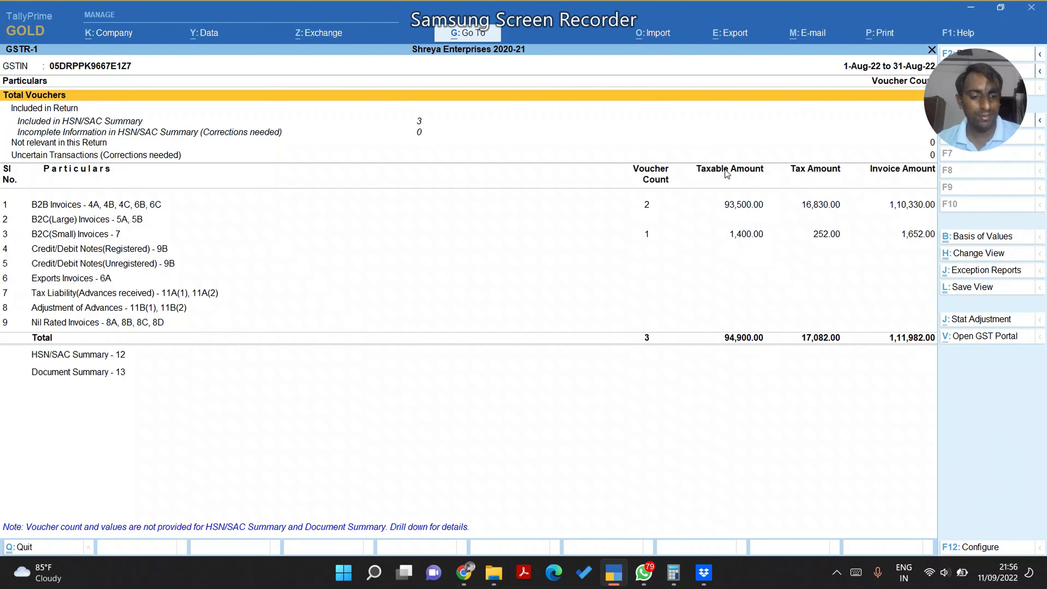
key("Down")
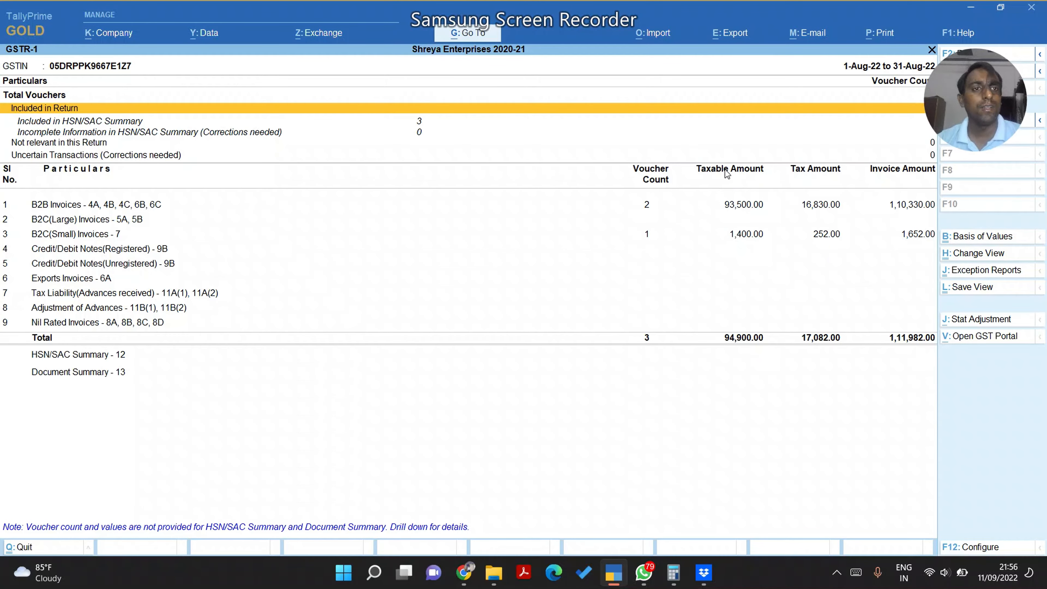
mouse_move(966, 62)
left_mouse_down()
mouse_move(979, 90)
mouse_move(980, 70)
left_mouse_up()
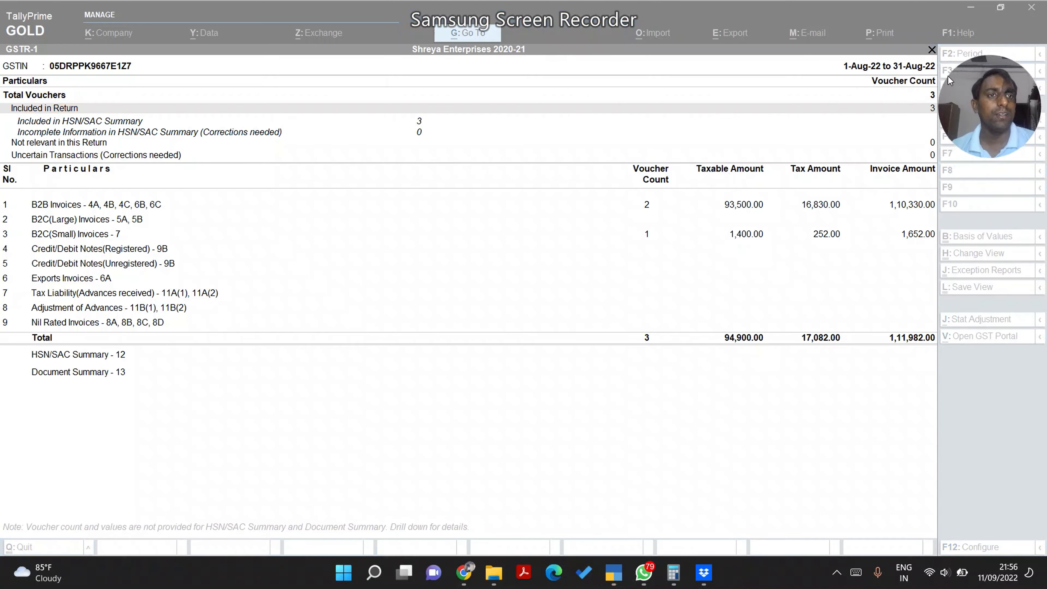
left_click(888, 99)
left_click(888, 99)
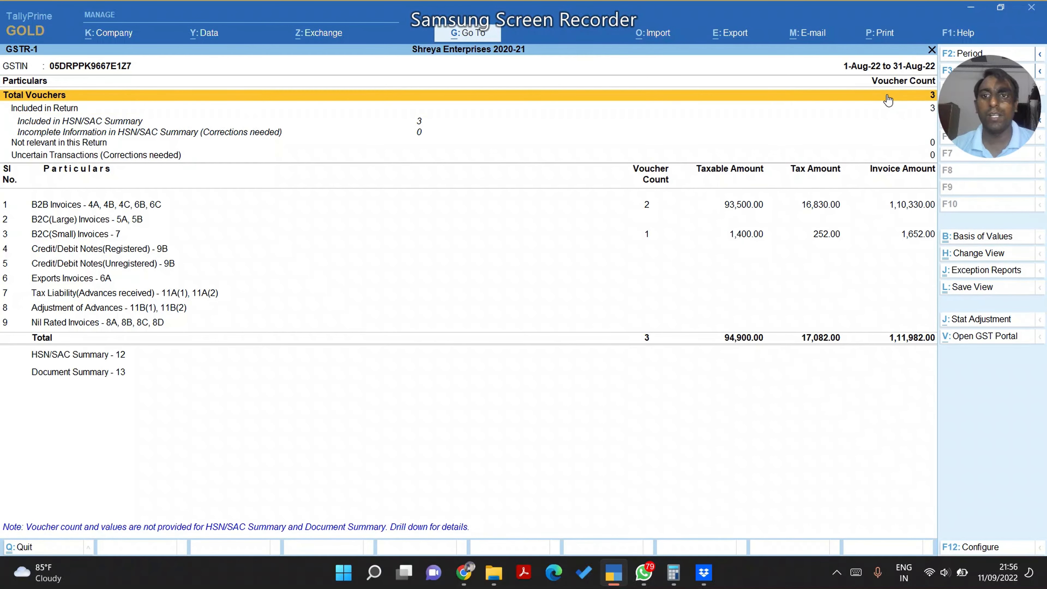
key("Down")
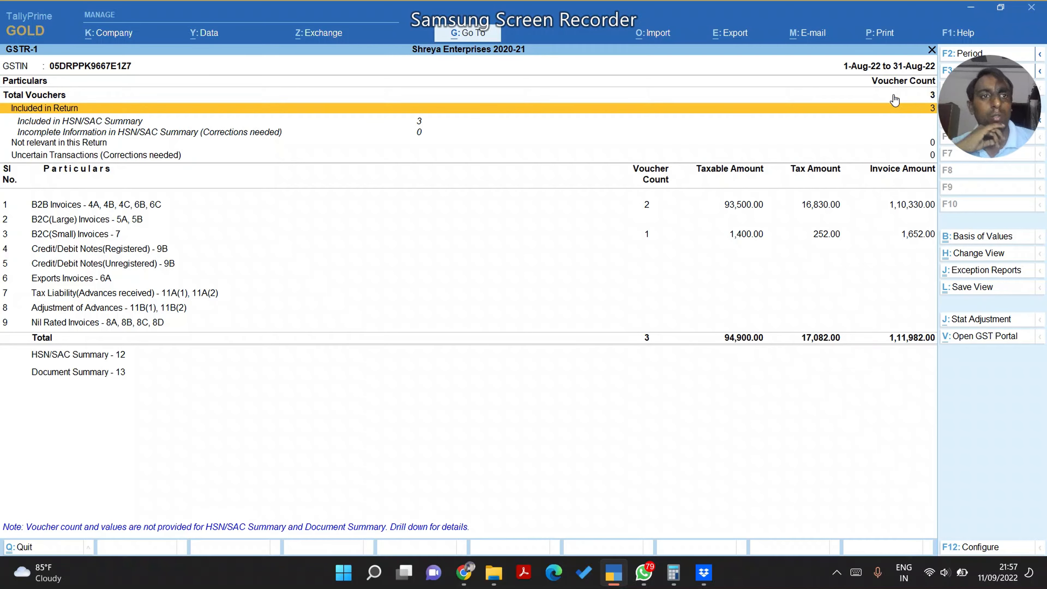
key("Down")
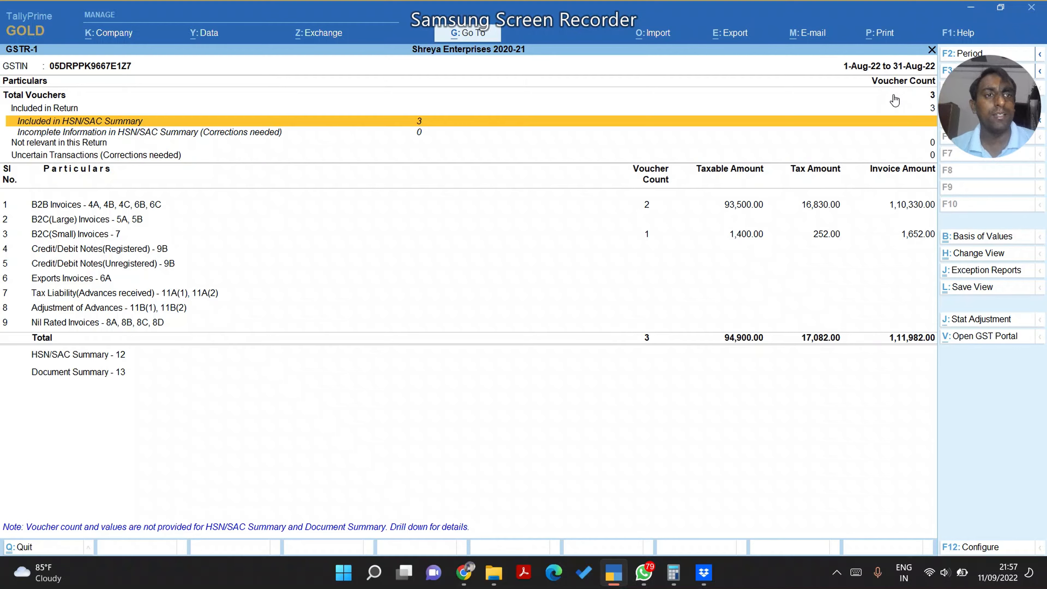
key("Down")
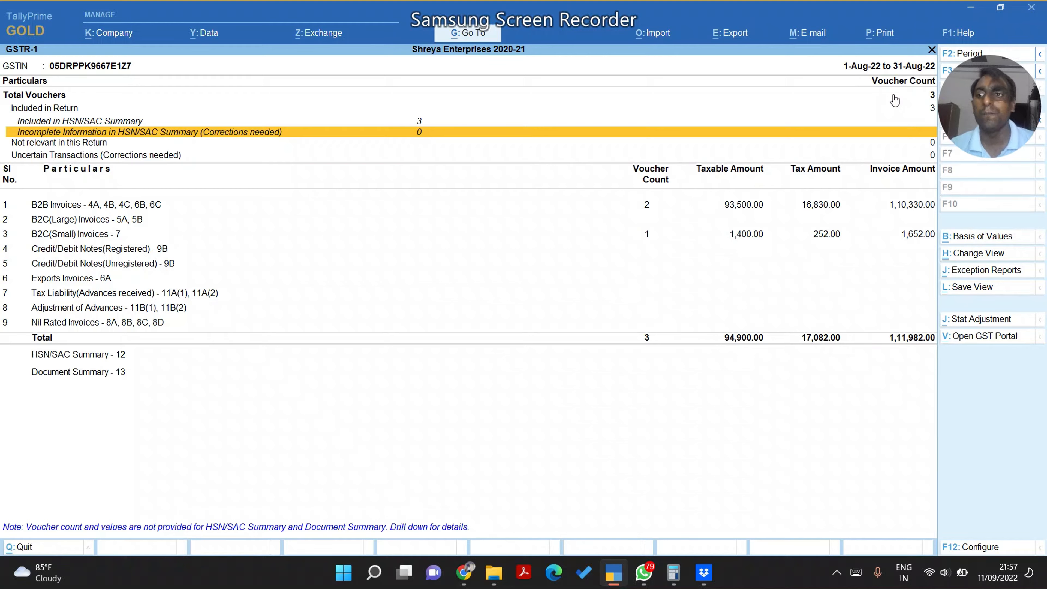
key("Down")
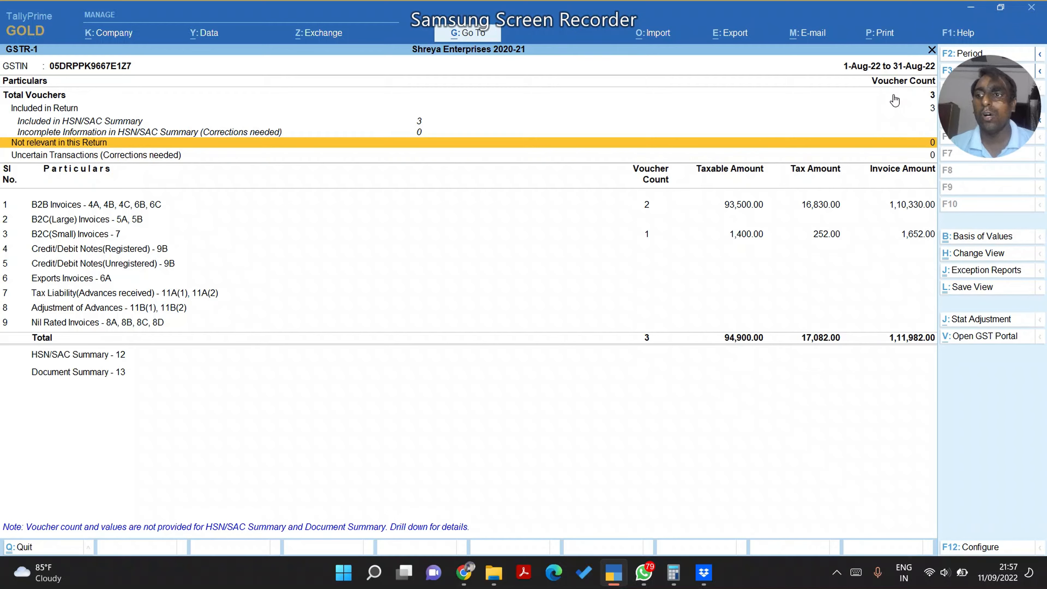
key("Down")
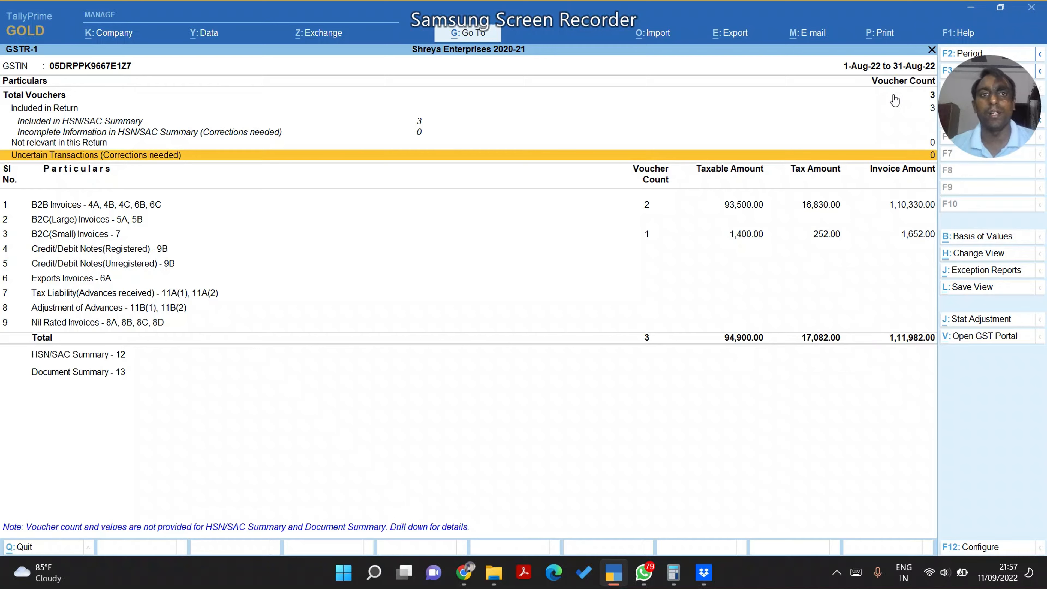
left_click_drag(976, 91, 586, 36)
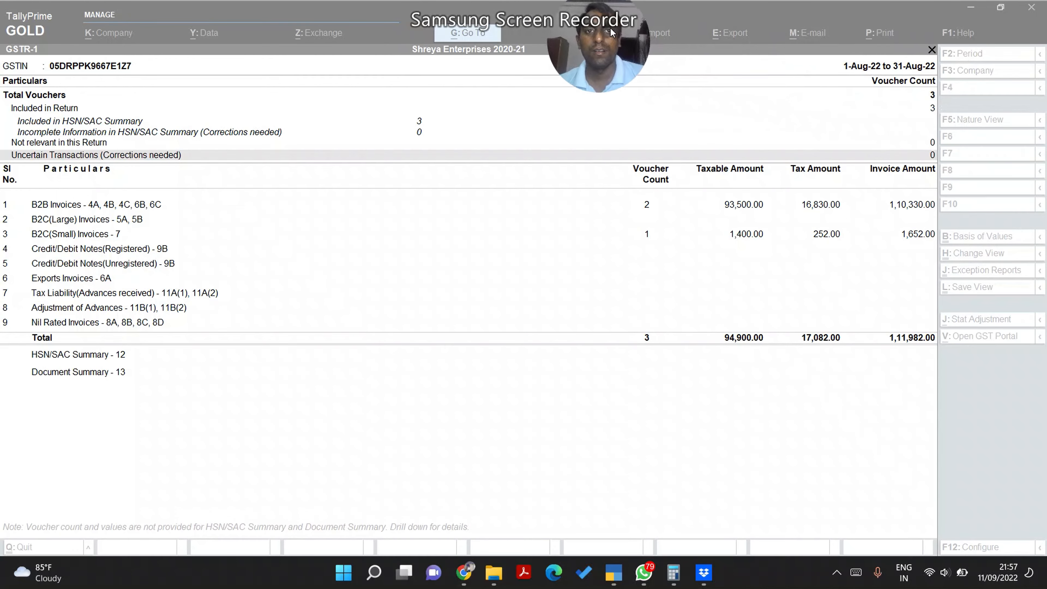
Review the GSTR-1 rows from B2B Invoices down, briefly checking the HSN/SAC Summary details
left_click(438, 141)
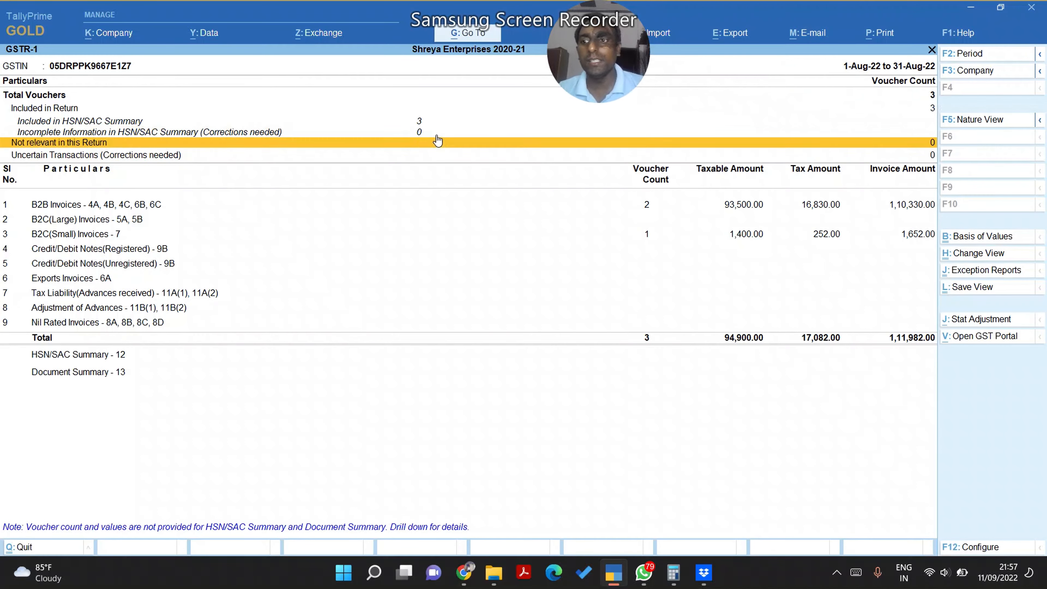
key("Down")
key("Down")
key("Down")
key("Up")
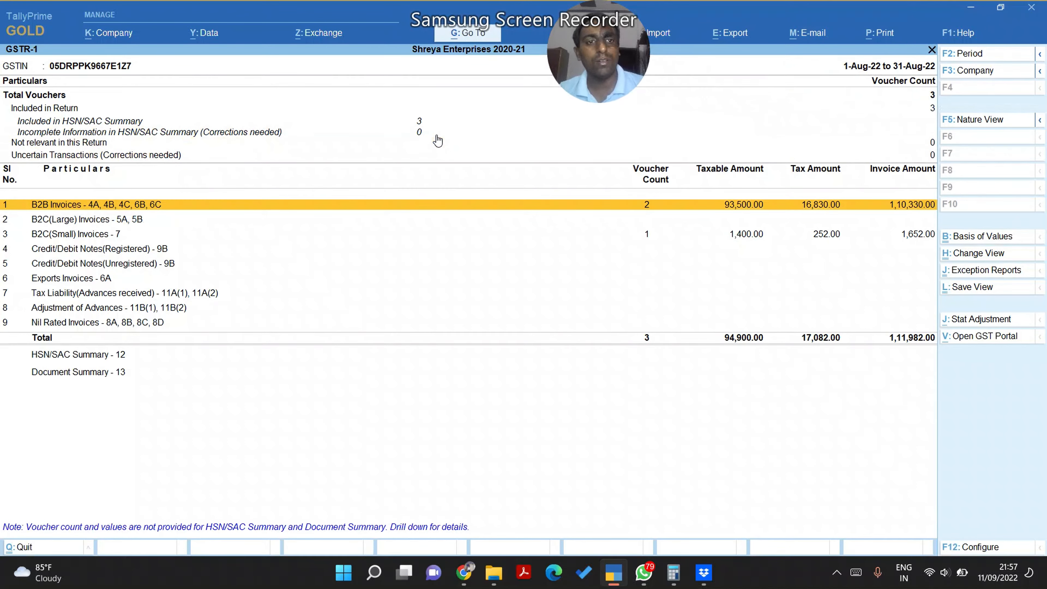
key("Down")
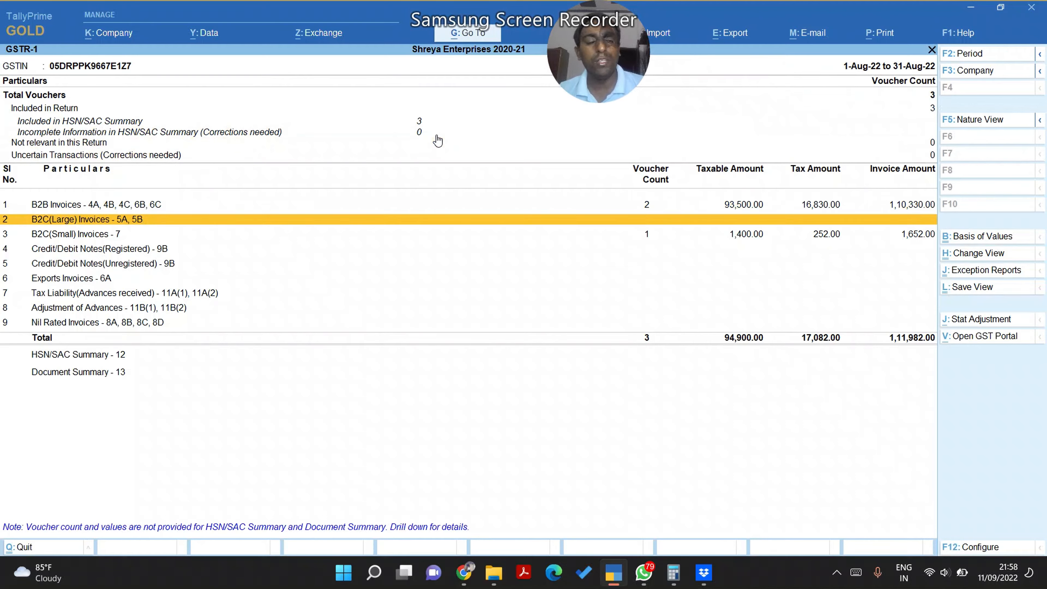
key("Down")
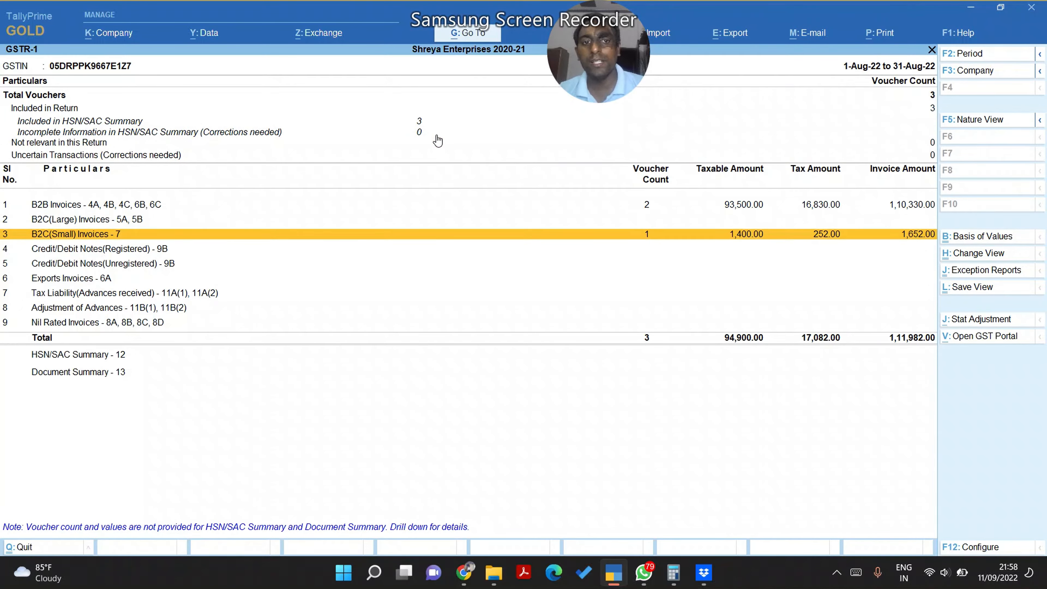
key("Down")
key("Down")
key("Down")
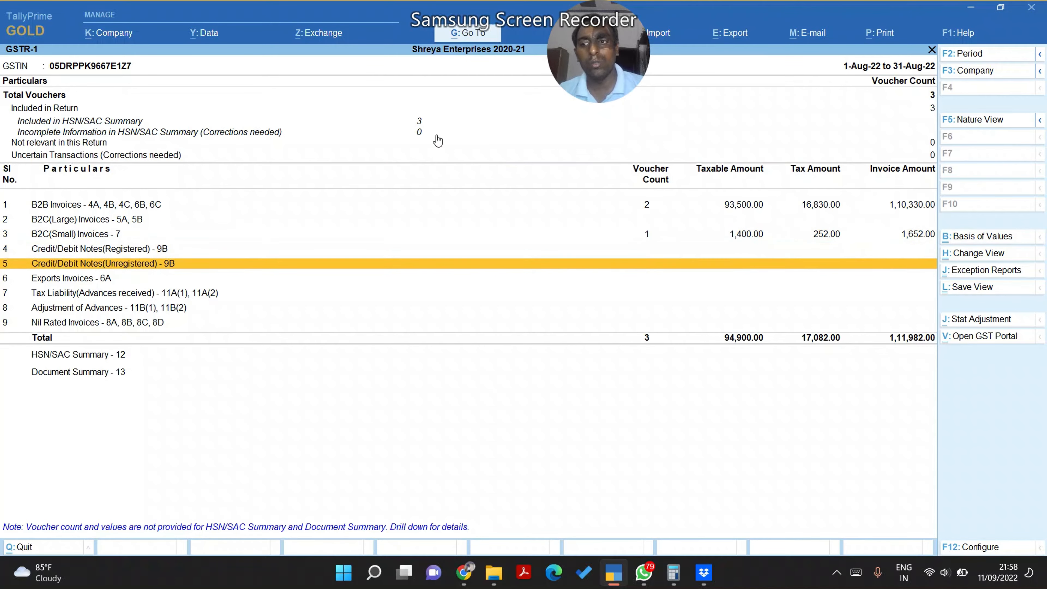
key("Down")
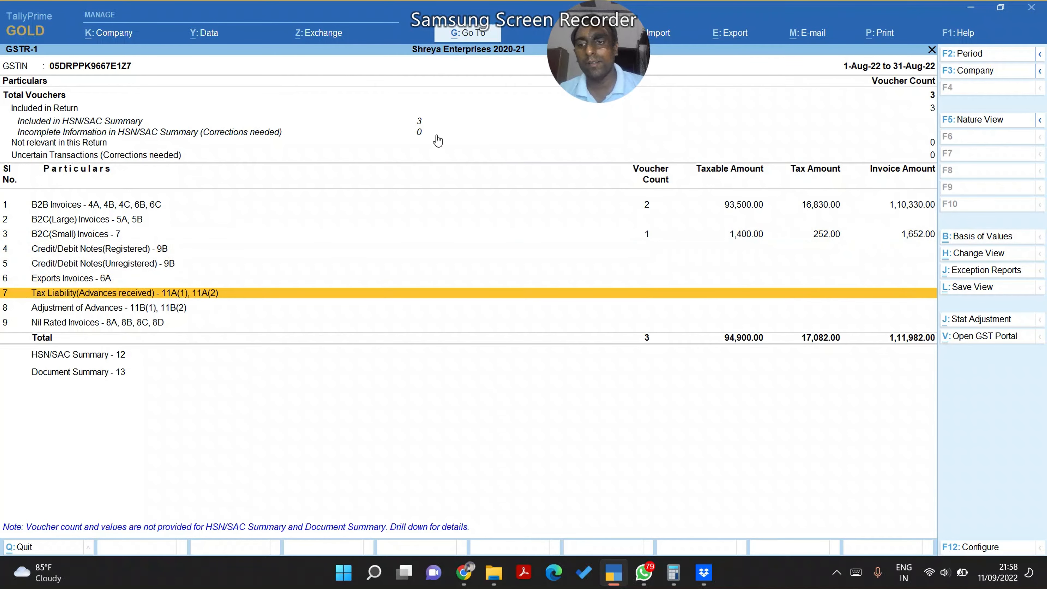
key("Down")
key("Down")
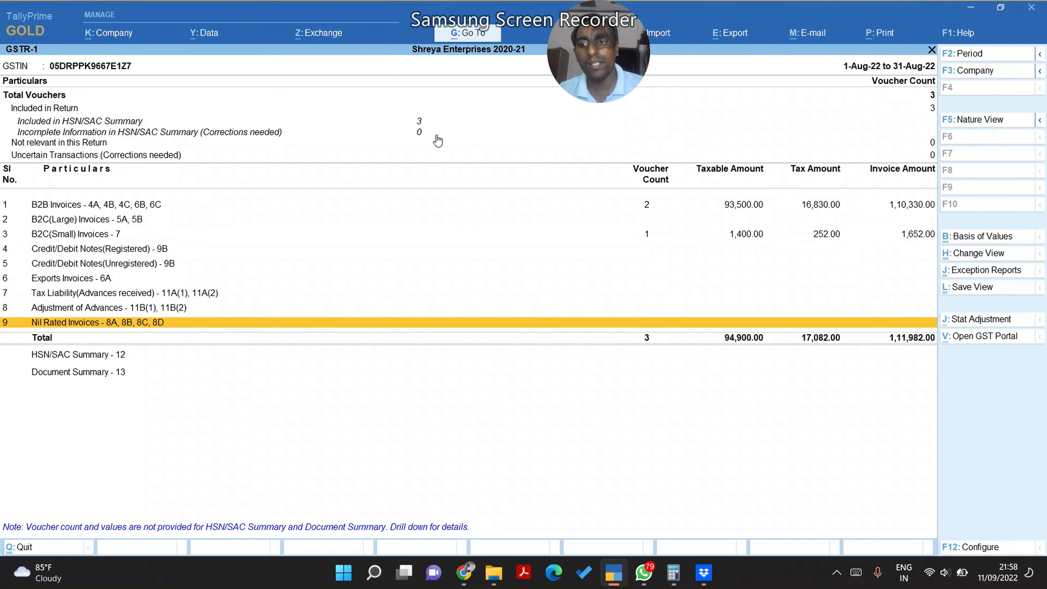
key("Down")
key("Down")
key("Up")
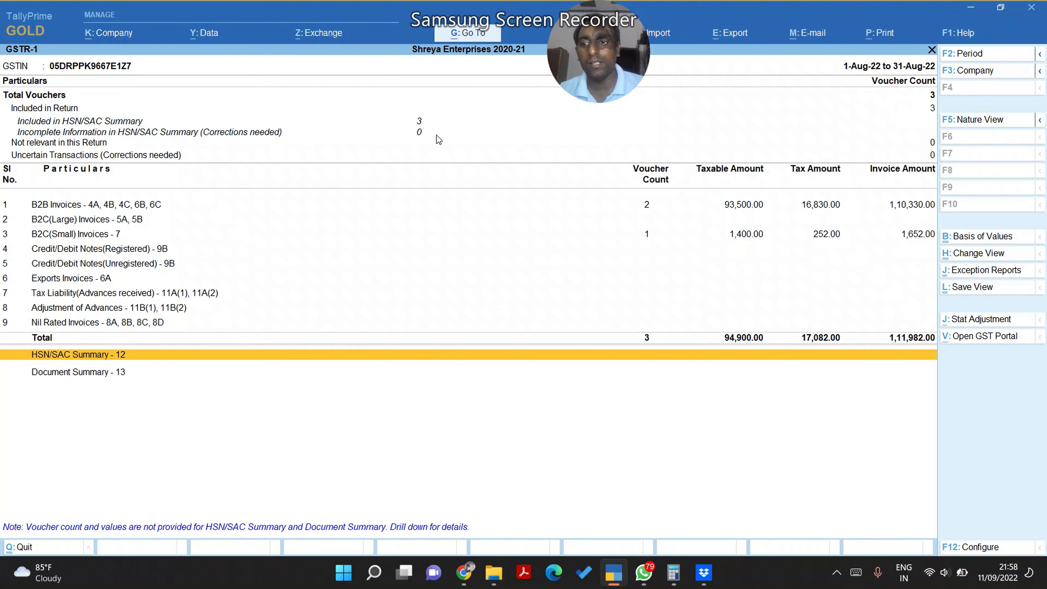
key("Return")
key("Escape")
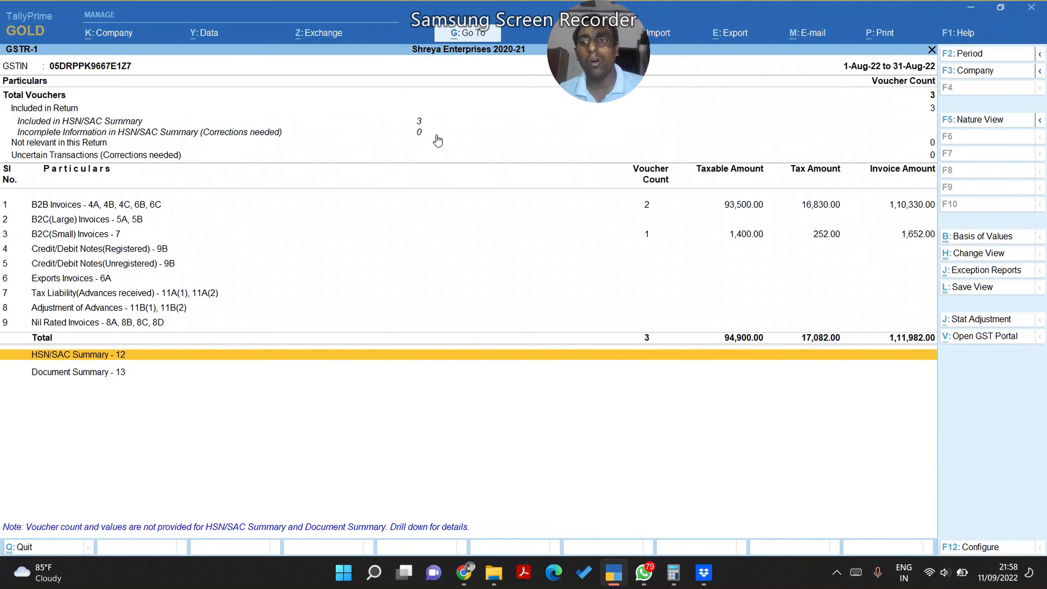
Move back to the HSN/SAC Summary row and bring up the Alt+E Export menu
key("Home")
key("Down")
key("Down")
key("Down")
key("Down")
key("Down")
key("Down")
key("Down")
key("Down")
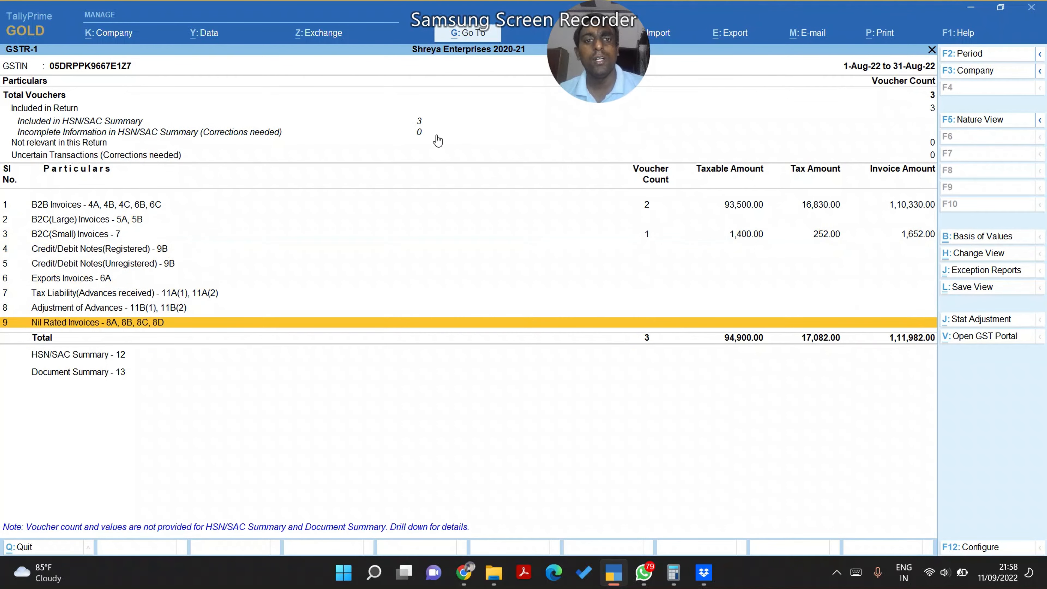
key("Up")
key("Up")
key("Up")
key("Up")
key("Down")
key("Up")
key("Up")
key("Up")
key("Up")
key("Up")
key("Up")
key("Up")
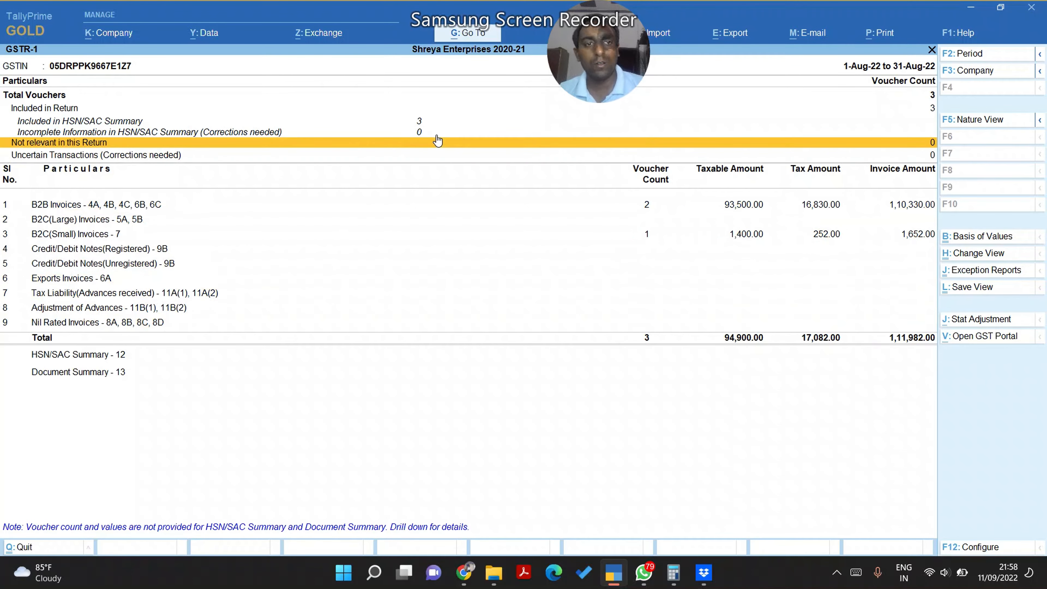
key("Down")
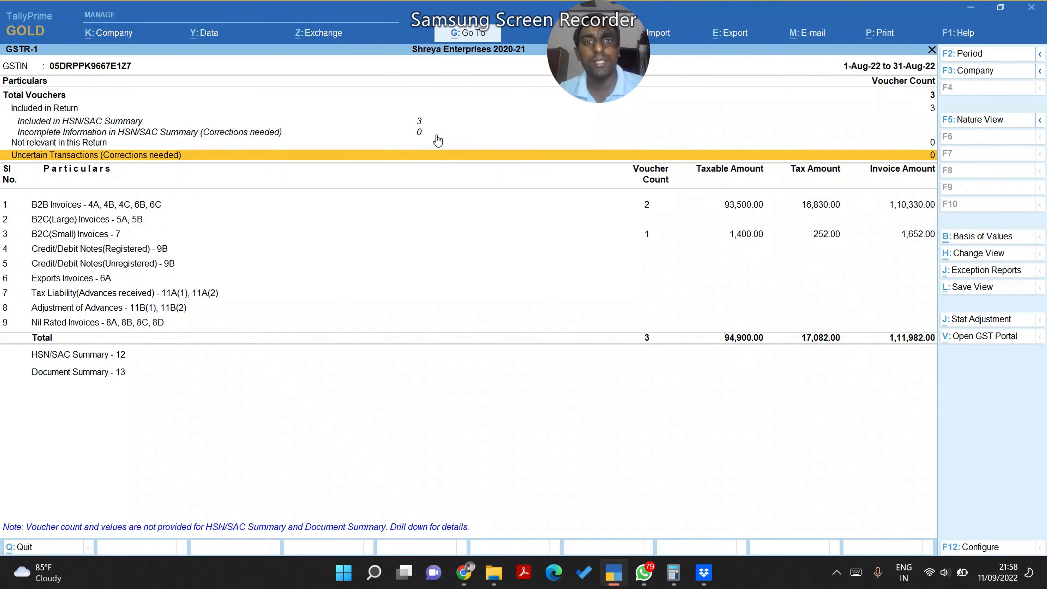
key("Down")
key("Down")
key("Down")
key("Down")
key("Down")
key("Down")
key("Down")
key("Down")
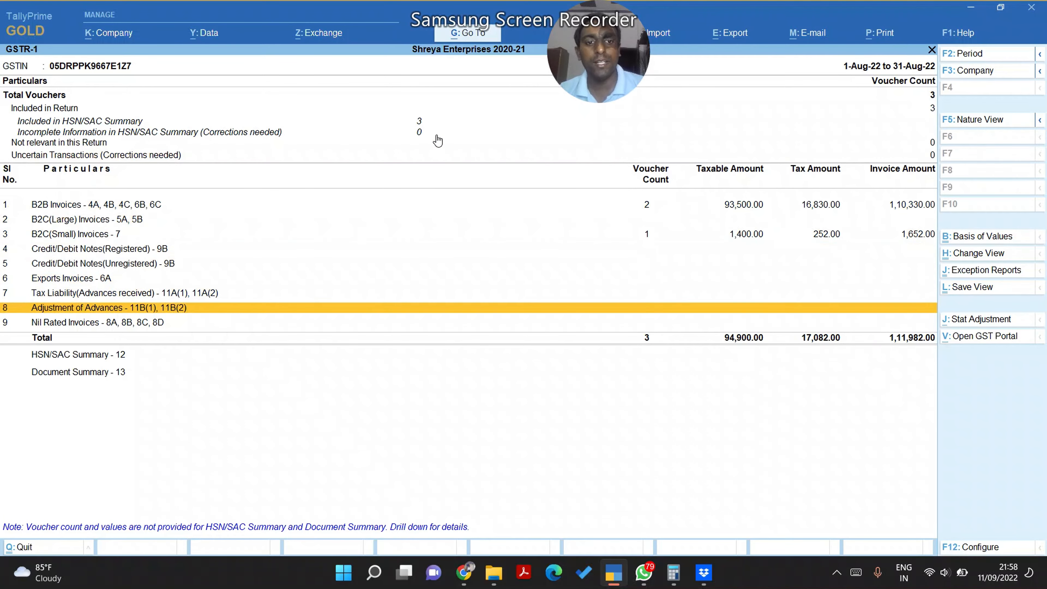
key("Down")
key("Down")
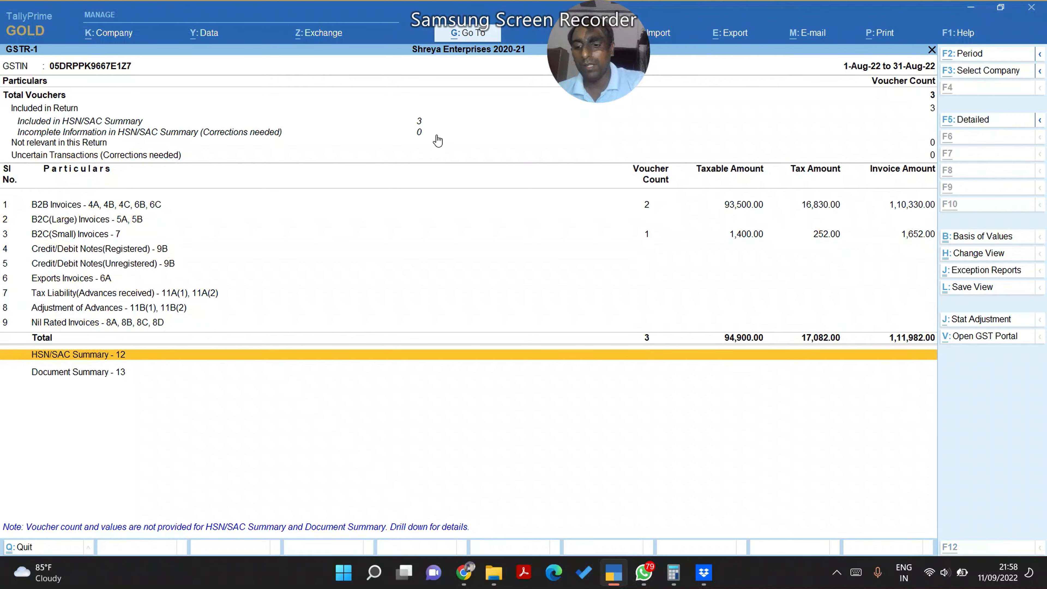
key("alt+e")
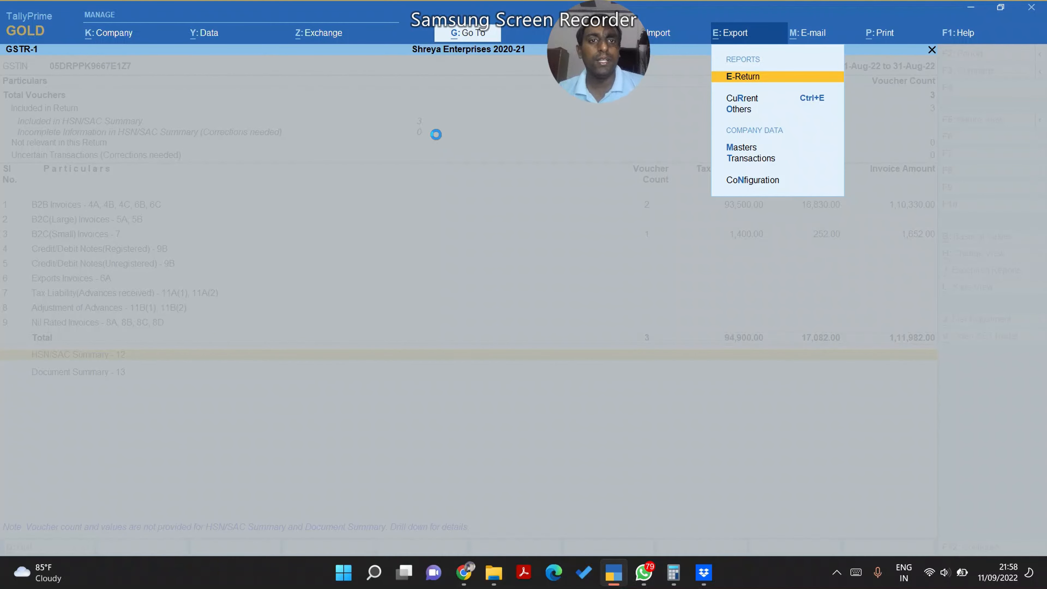
Choose E-Return export with JSON as the file format
key("Return")
key("Down")
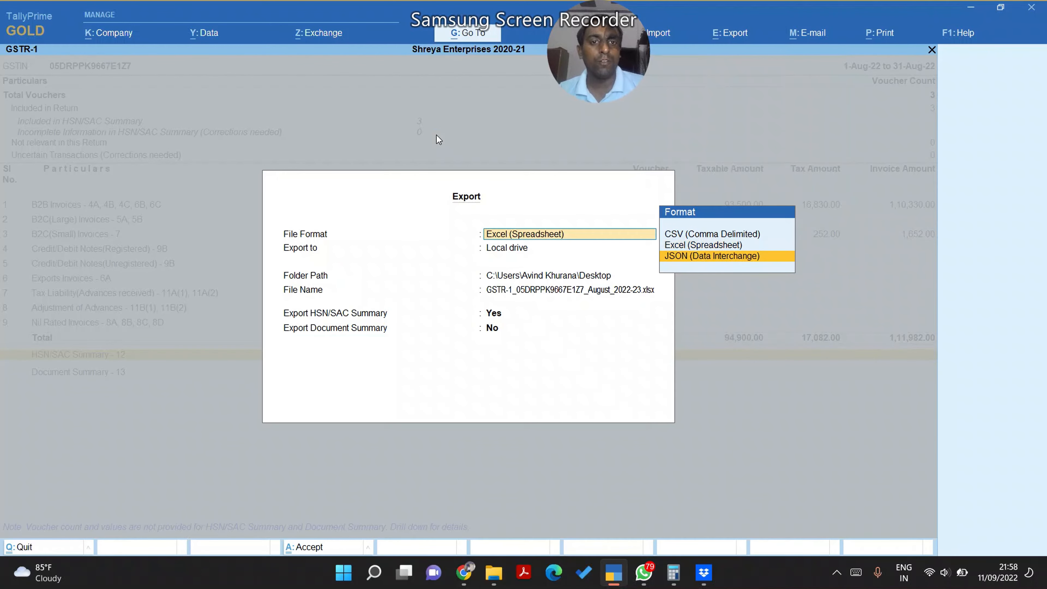
key("Return")
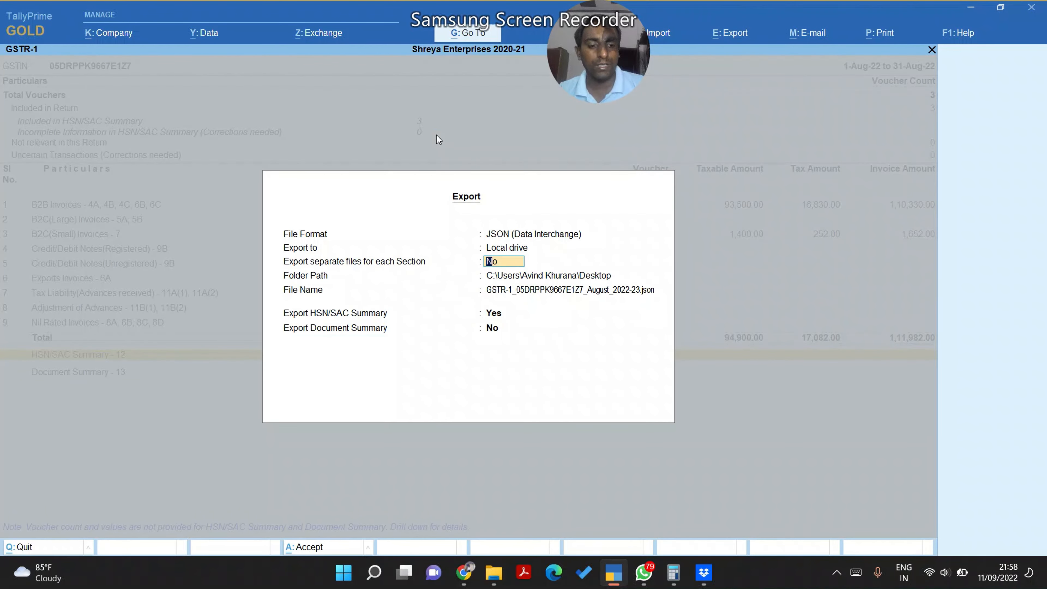
Export to E:\GST RETURN TALLY with HSN summary Yes and Document summary No
key("Return")
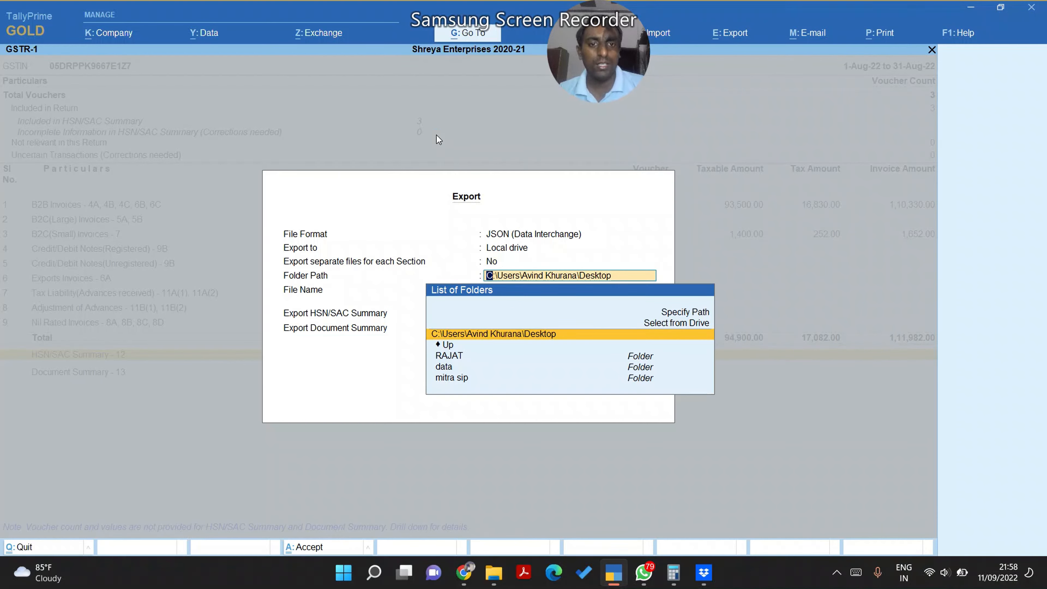
key("Up")
key("Up")
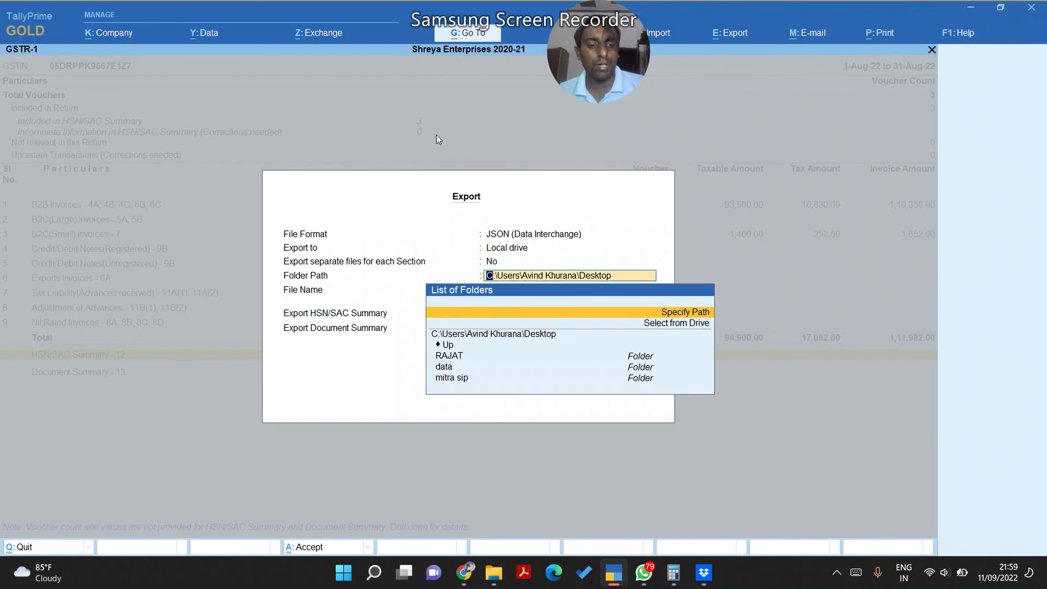
key("Down")
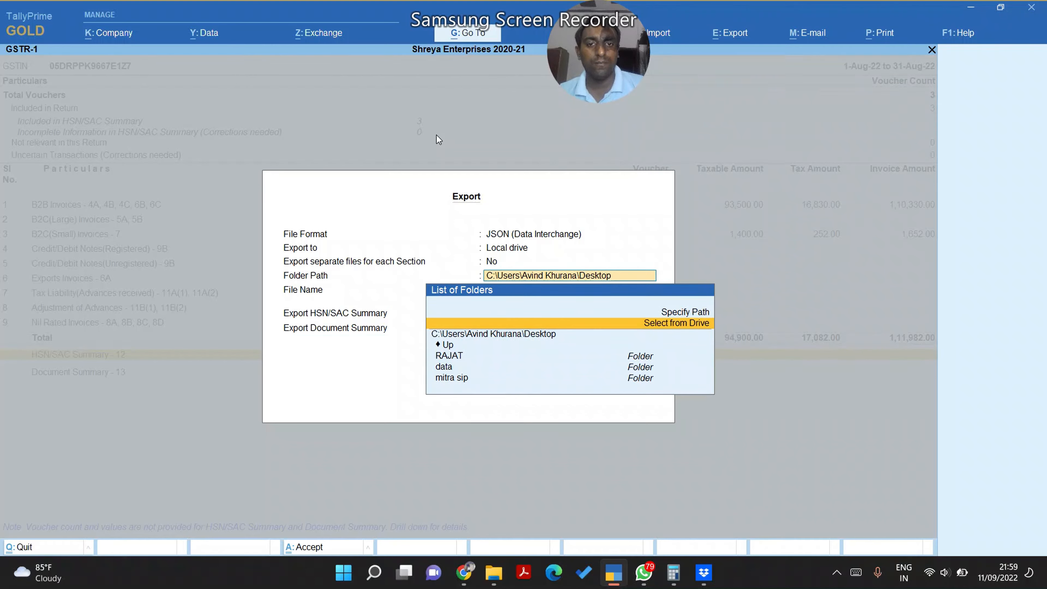
key("Return")
key("Return")
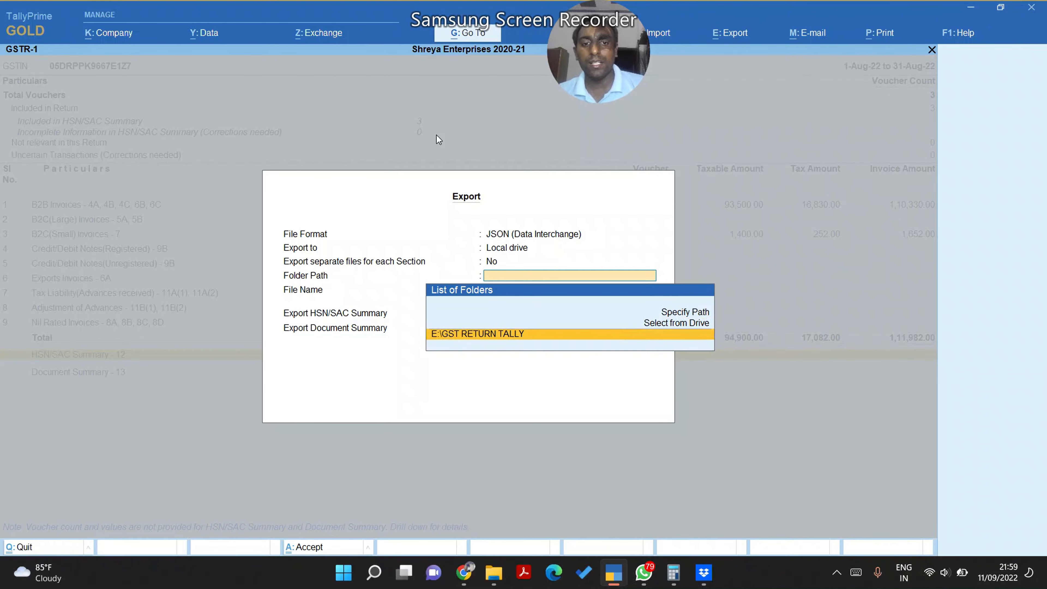
key("Return")
key("Return")
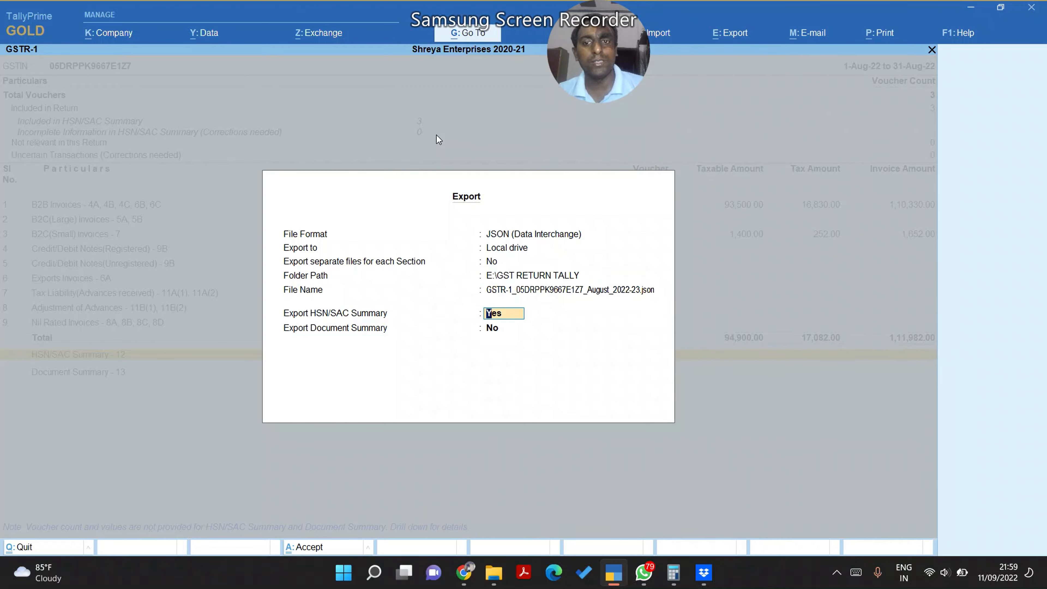
key("Return")
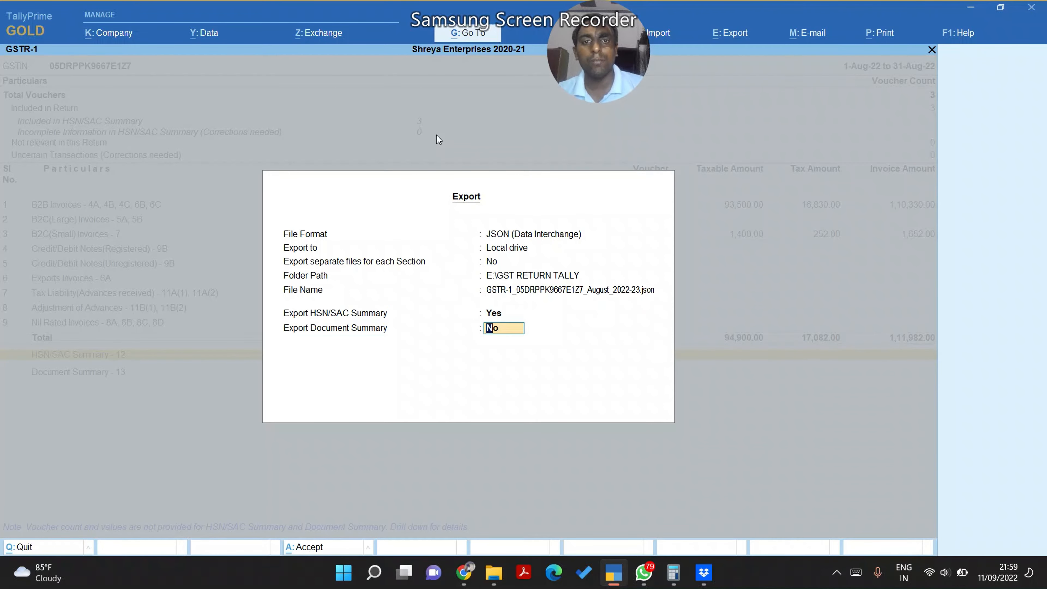
key("Return")
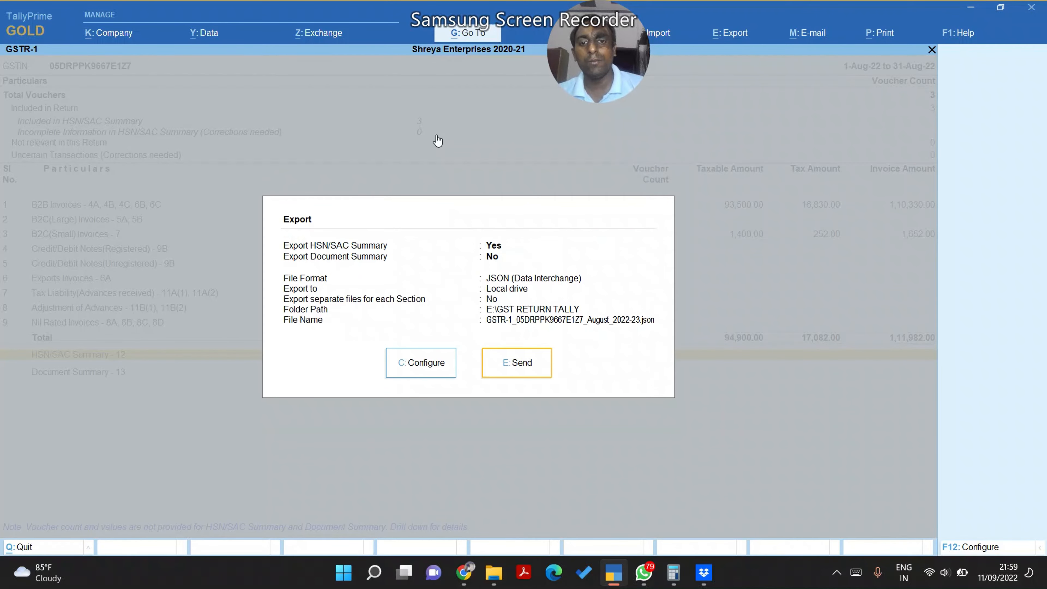
key("Return")
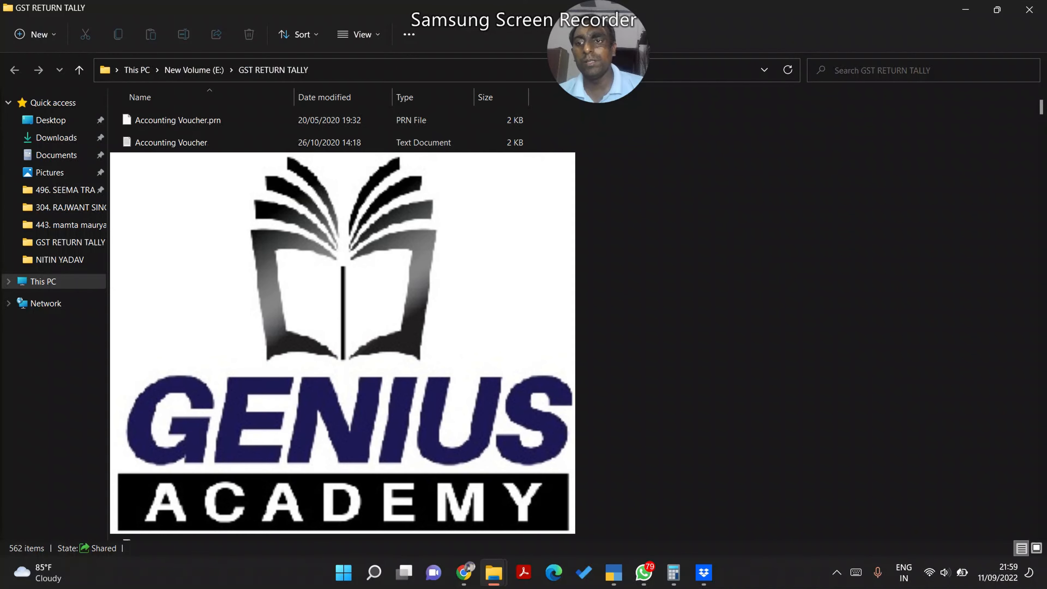
Sort GST RETURN TALLY by Date modified, select the new GSTR-1 JSON, then go to the GST login page
left_click(316, 97)
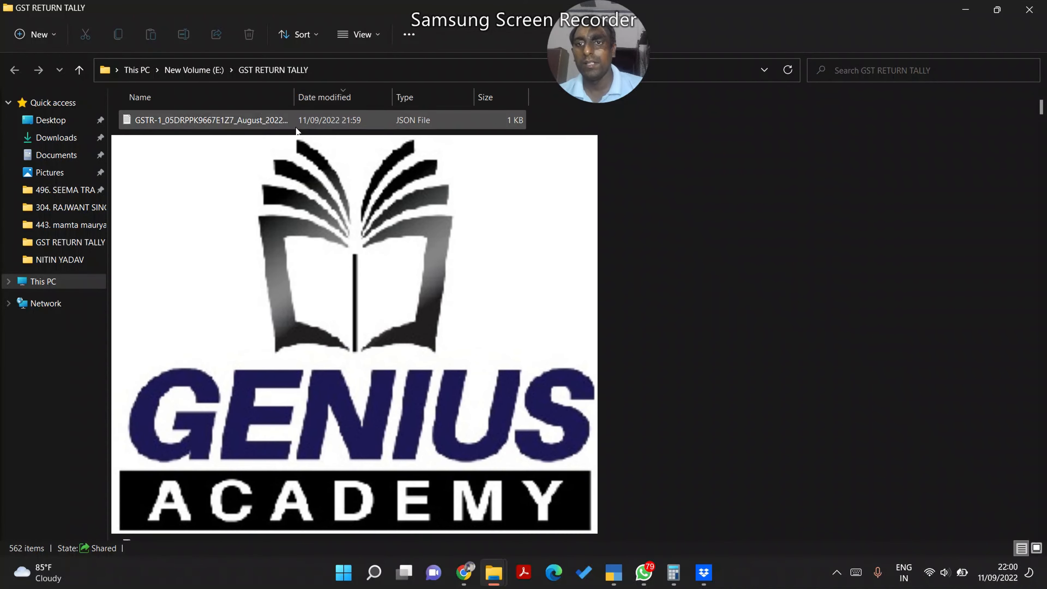
left_click(233, 121)
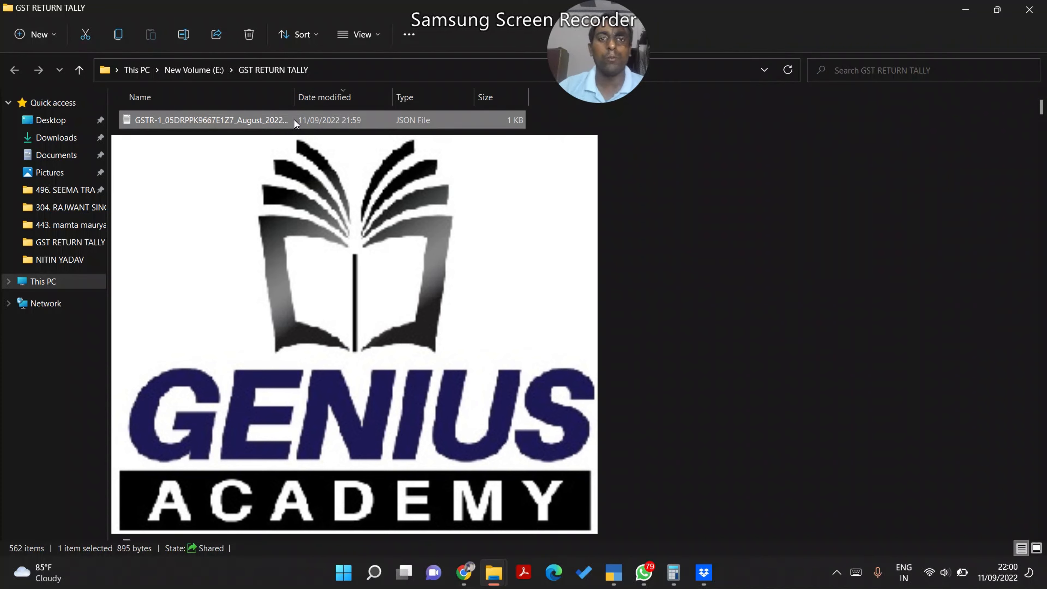
key("alt+Tab")
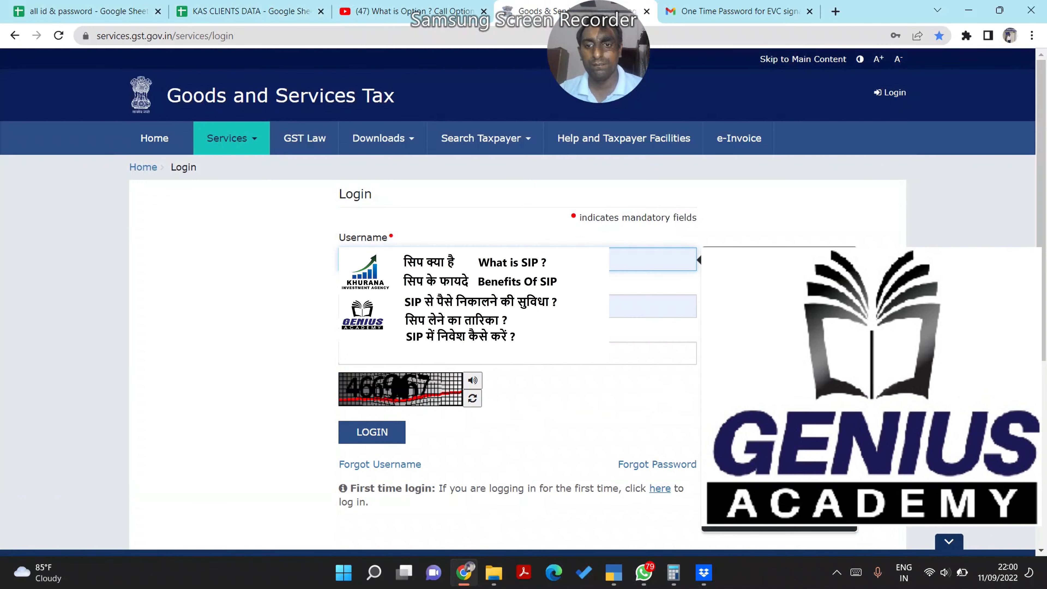
left_click(577, 353)
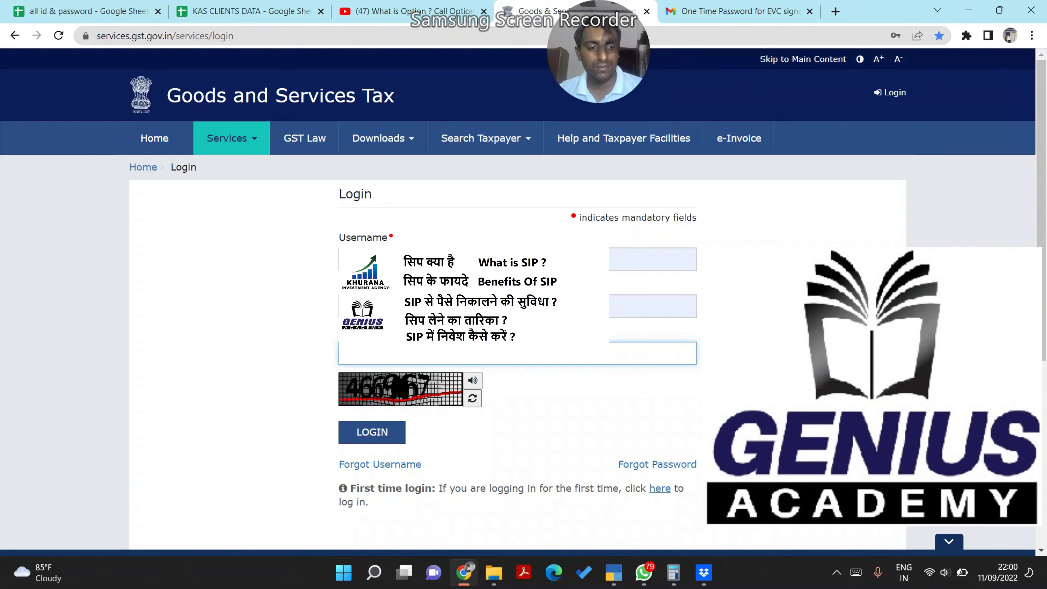
Log in to the GST Portal, choose Remind Me Later for Aadhaar, and open the Return Dashboard
left_click(349, 439)
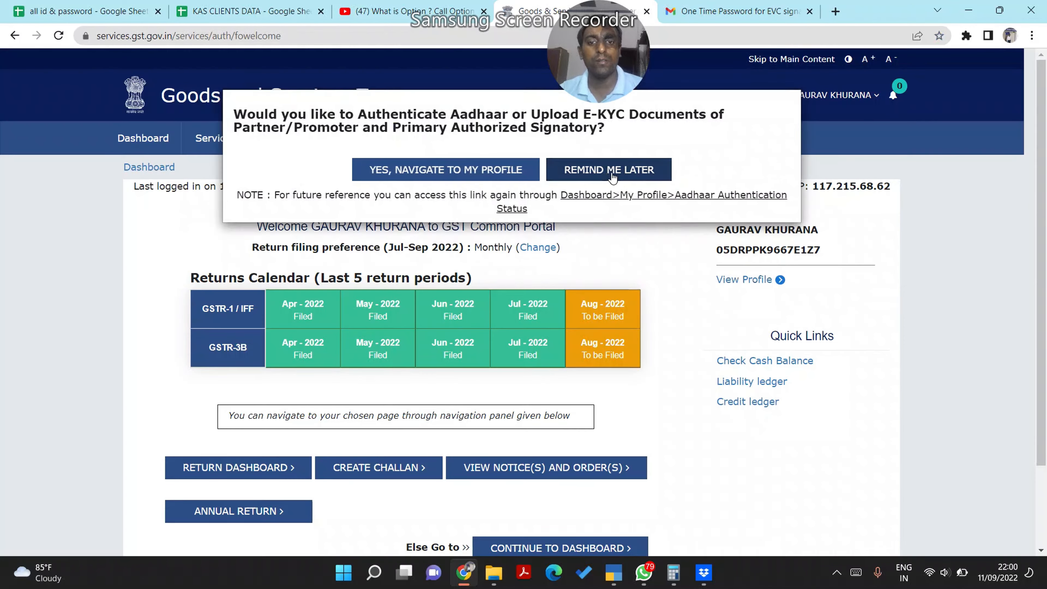
left_click(612, 176)
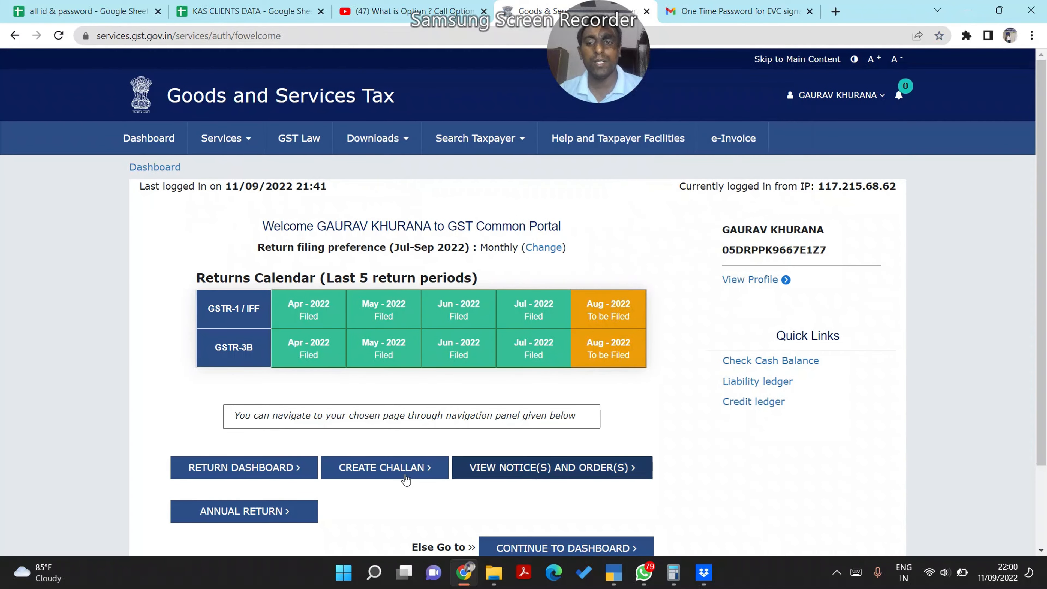
left_click(291, 470)
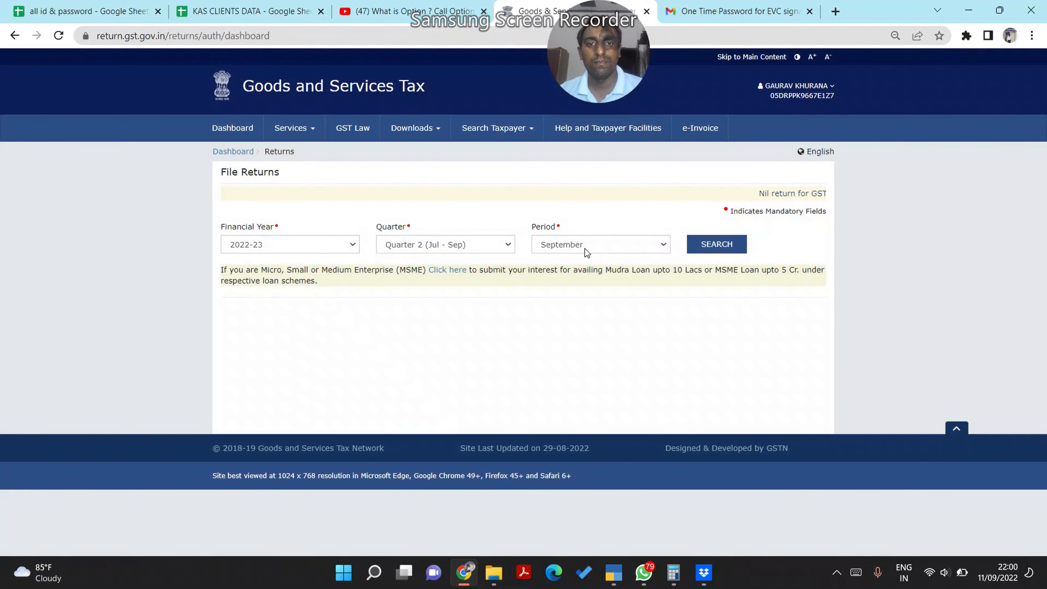
Search returns for August 2022-23 and choose PREPARE OFFLINE on the GSTR1 tile
left_click(583, 247)
left_click(569, 266)
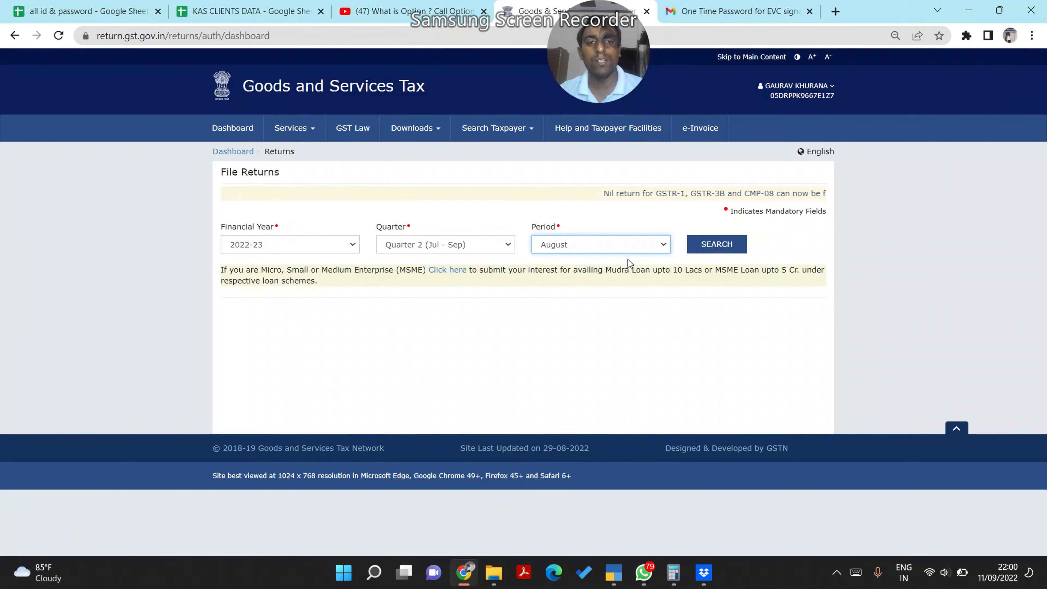
left_click(689, 247)
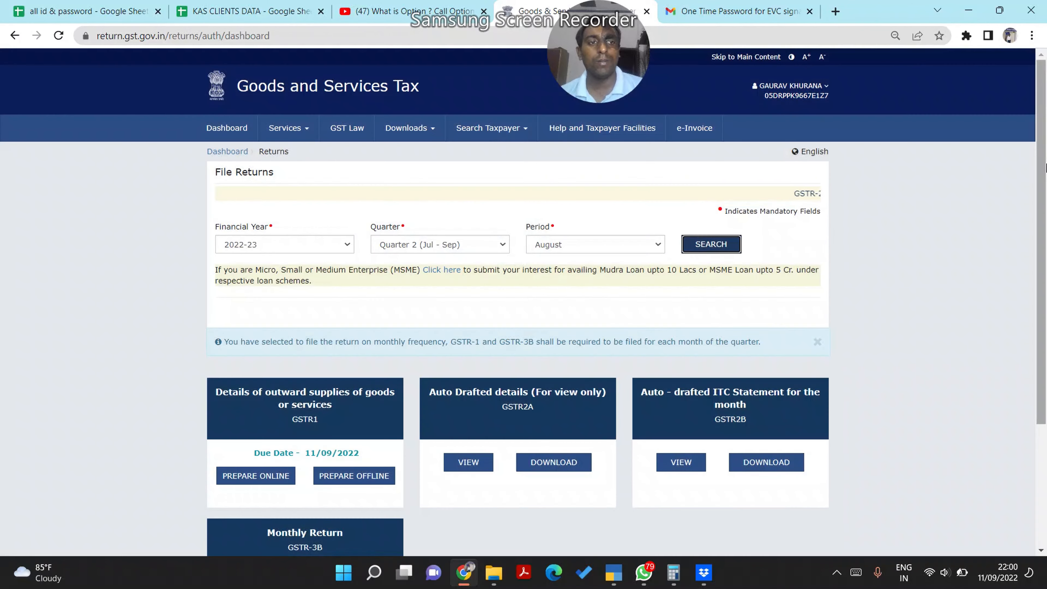
scroll(1044, 210, "down", 2)
left_click_drag(1045, 210, 1044, 234)
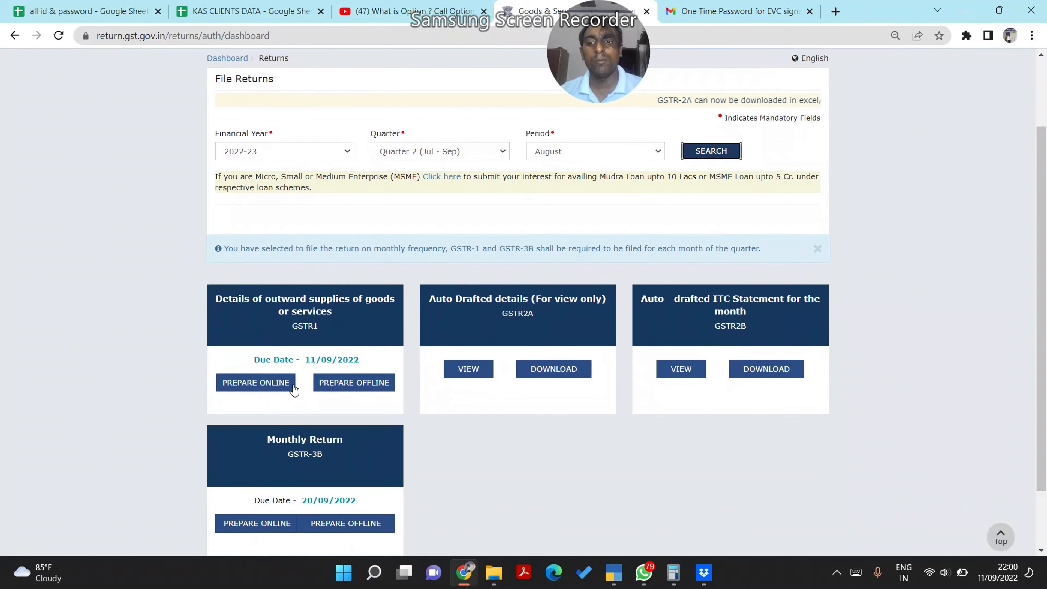
left_click(371, 391)
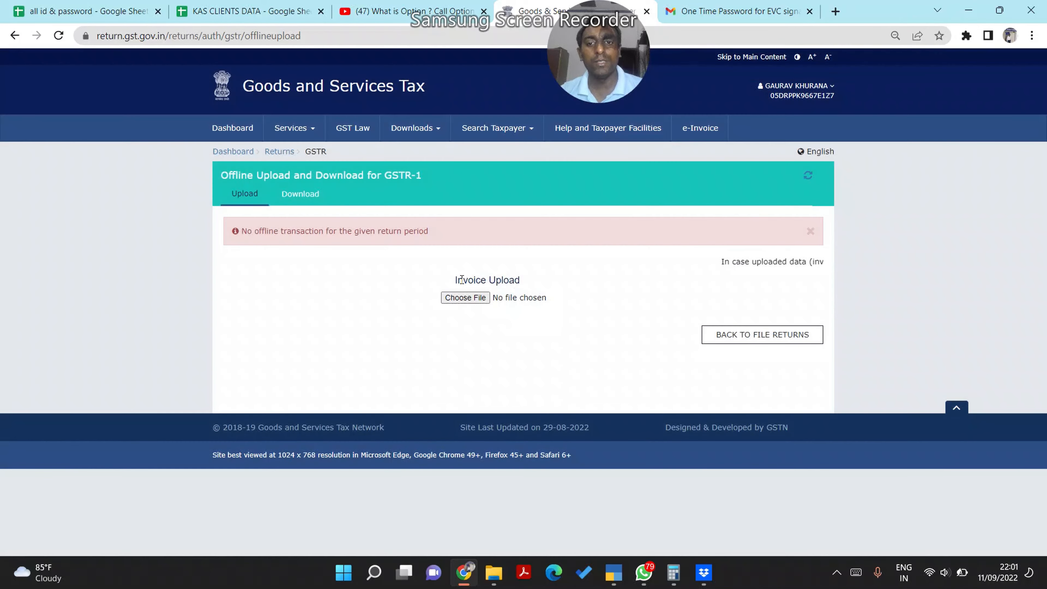
Upload the GSTR-1 JSON, refresh its status (Processed with Error), and return to File Returns
left_click(450, 302)
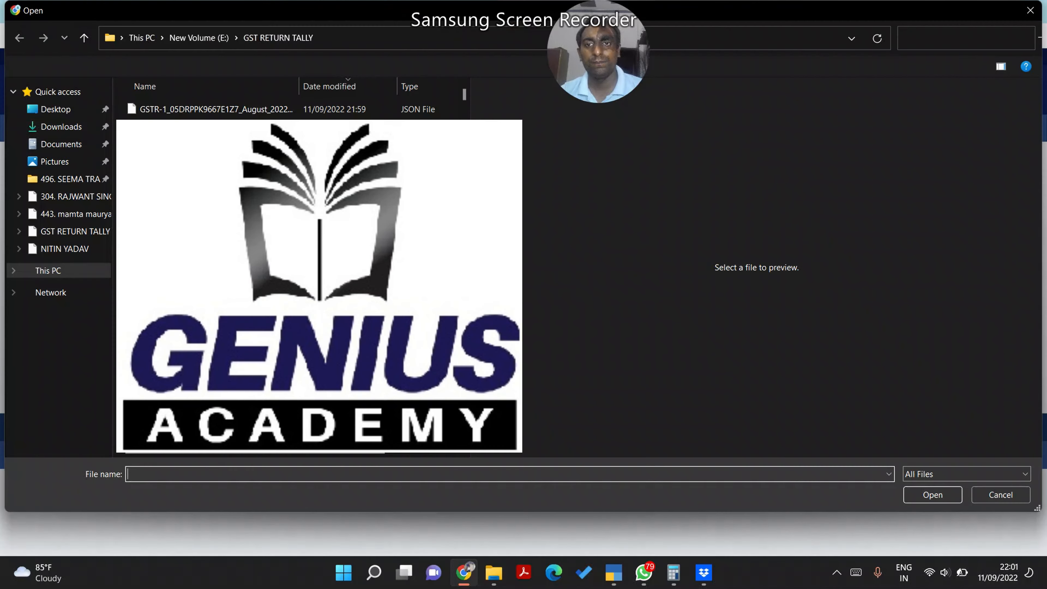
key("Escape")
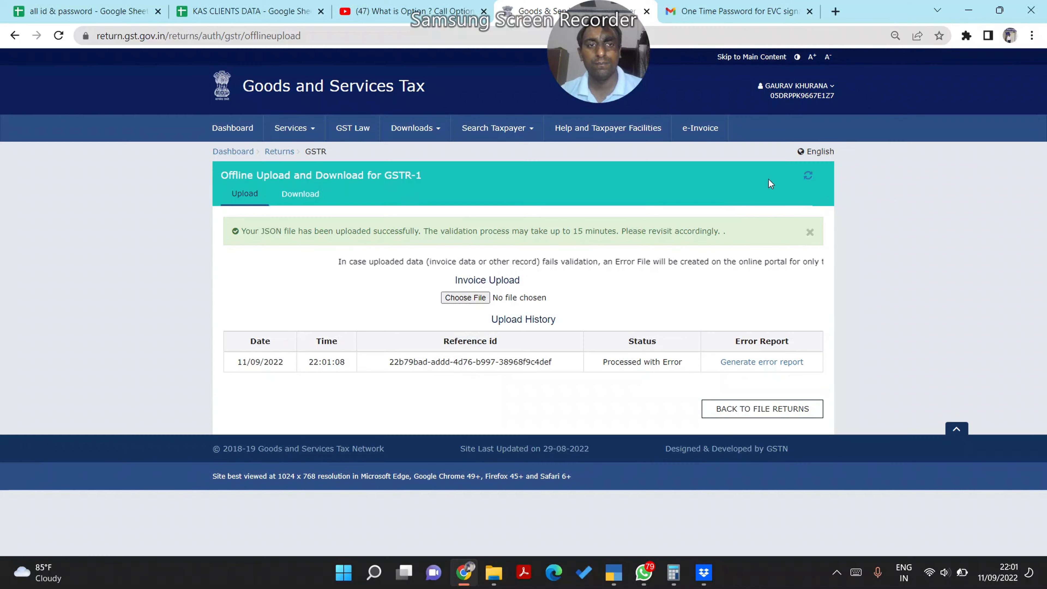
left_click(808, 177)
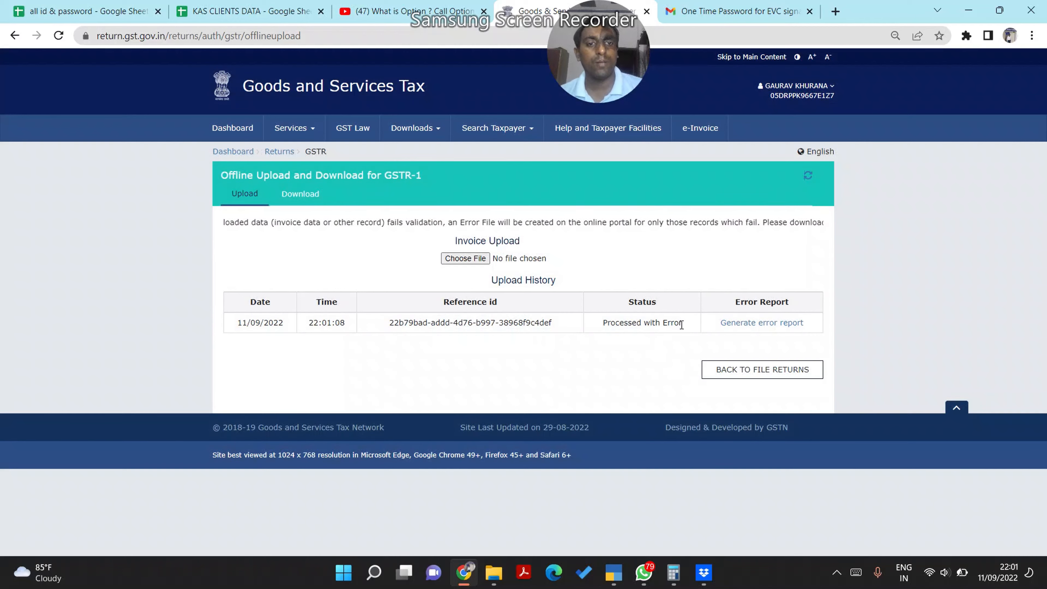
left_click(730, 372)
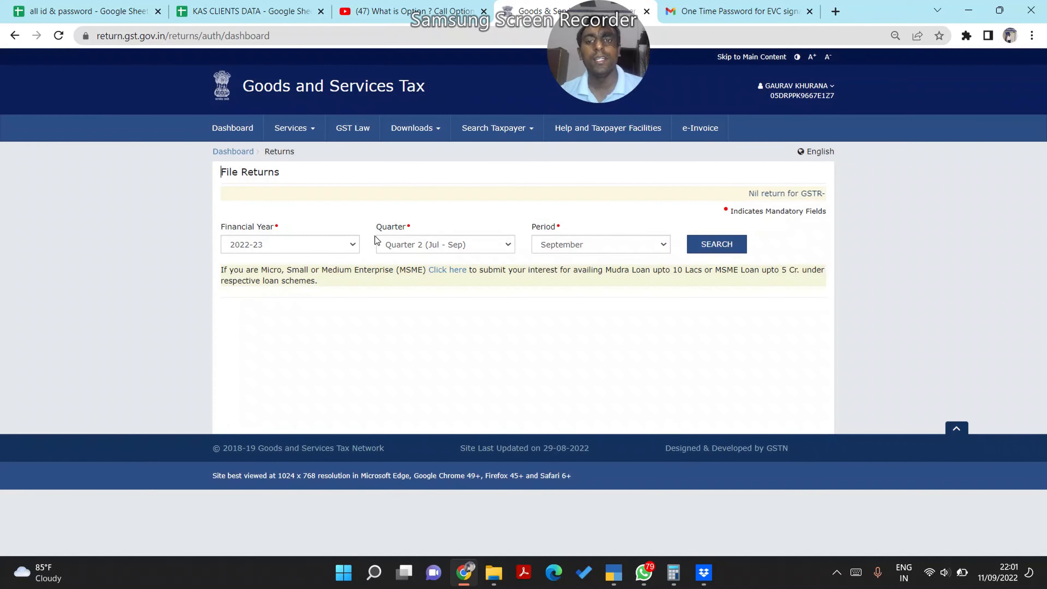
Search August 2022-23 returns and open GSTR1 with PREPARE ONLINE
left_click(318, 240)
left_click(571, 240)
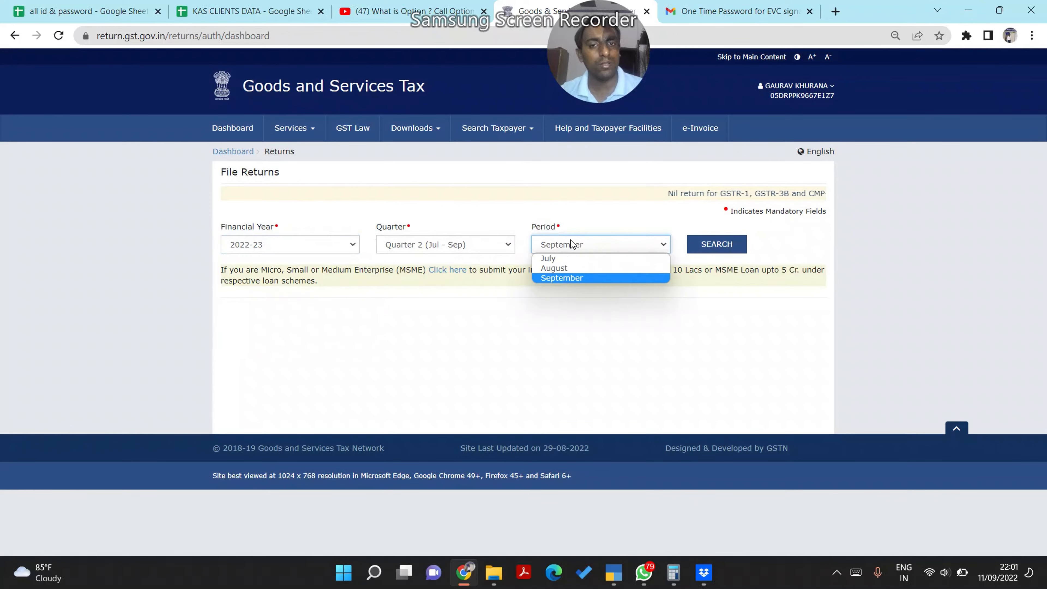
left_click(580, 268)
left_click(715, 245)
scroll(274, 347, "down", 2)
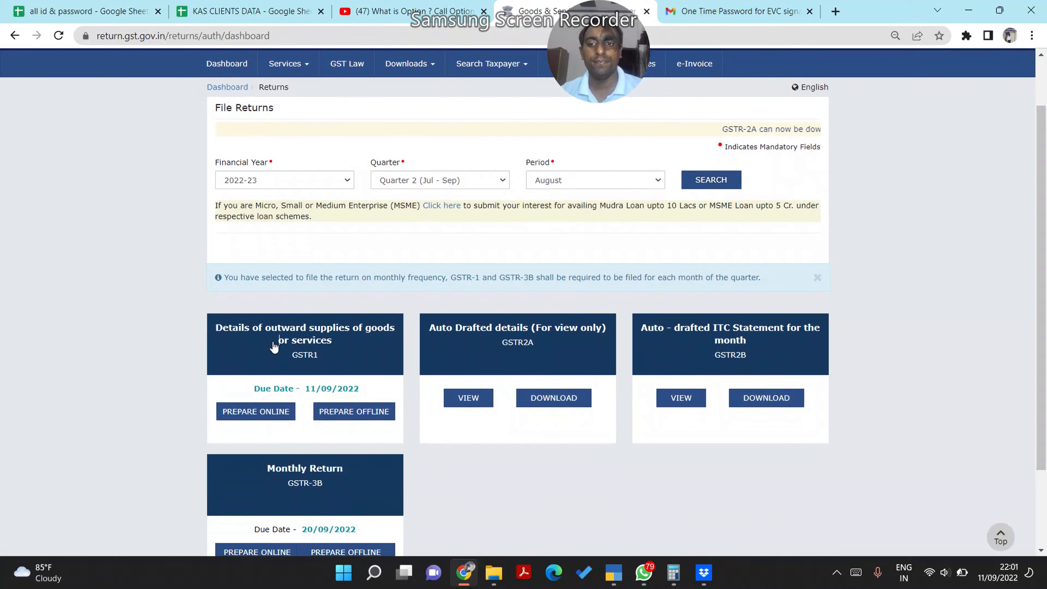
left_click(274, 347)
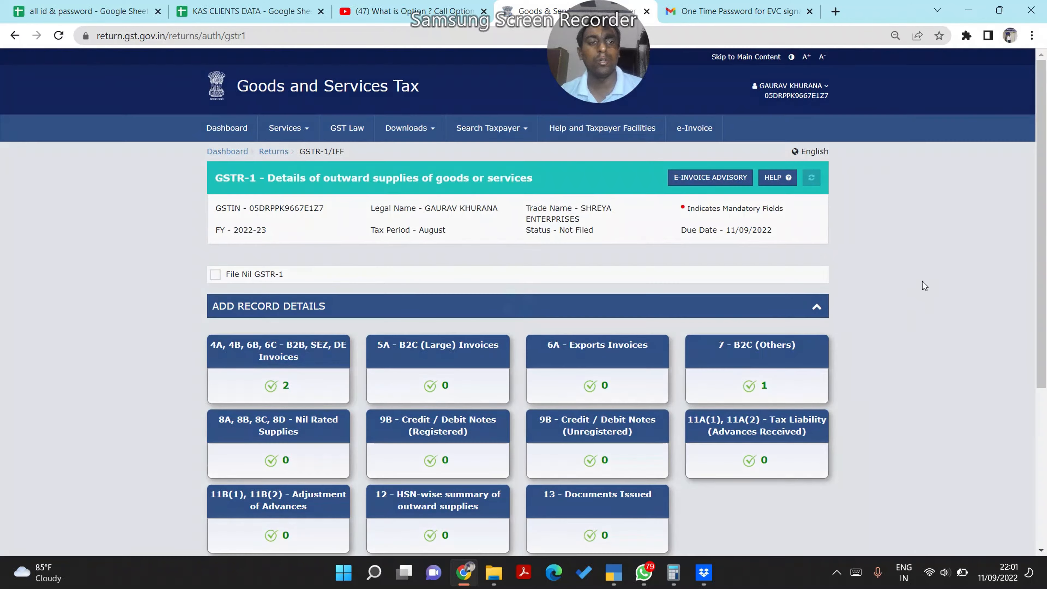
Open the 12 - HSN-wise summary of outward supplies tile
scroll(434, 291, "down", 3)
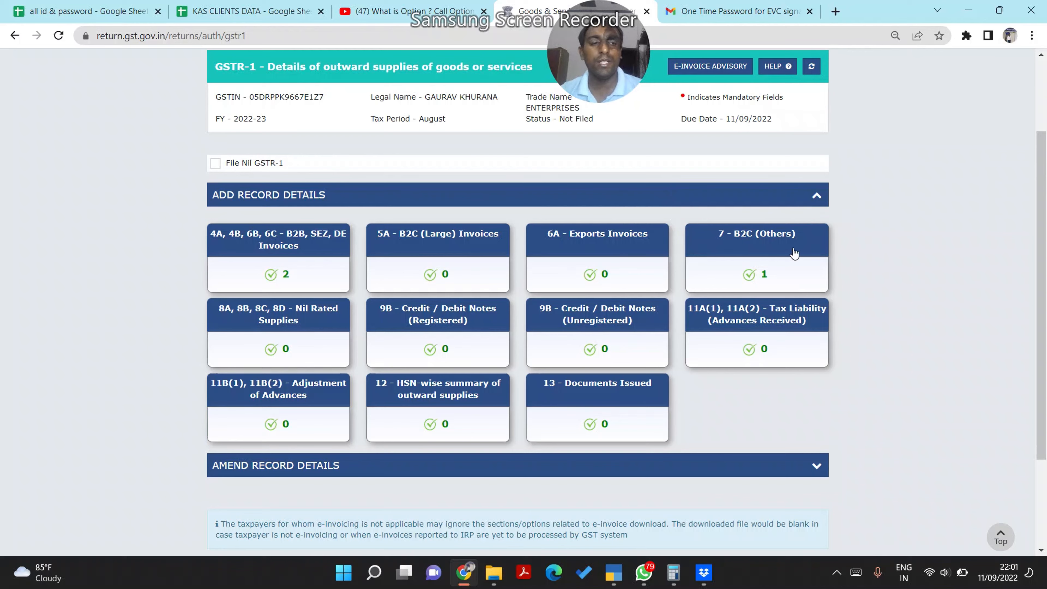
scroll(1044, 197, "down", 3)
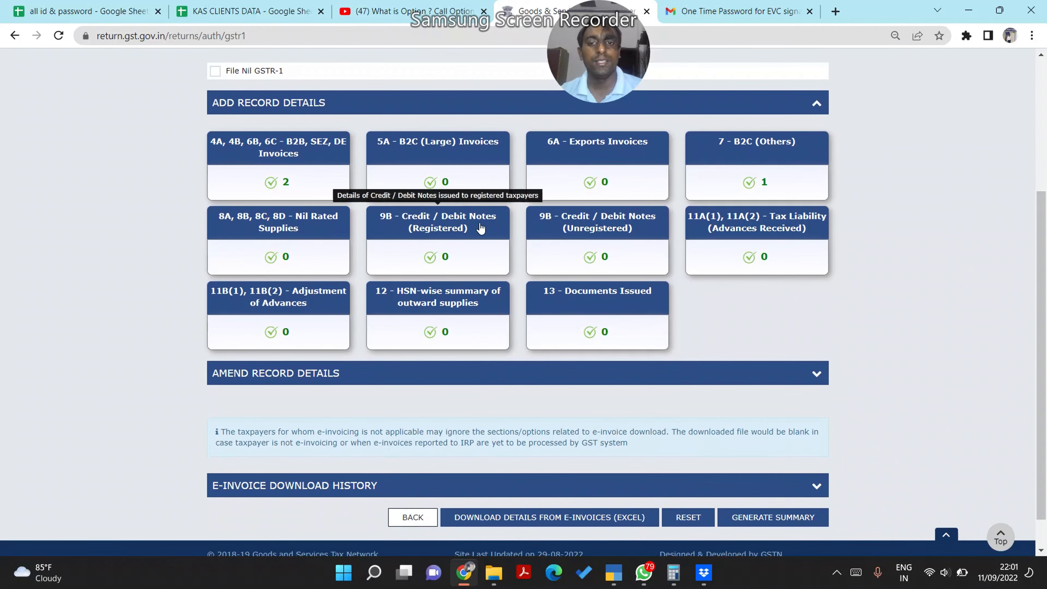
left_click(433, 313)
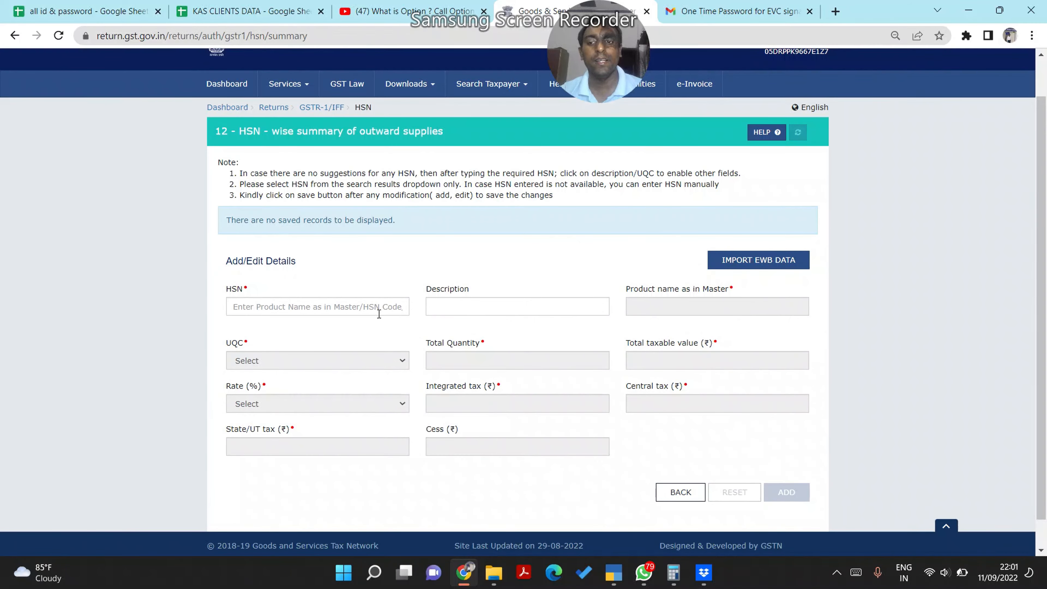
Add HSN 84149090: NOS, quantity 1, taxable 1,400 at 18%, CGST and SGST 126 each
key("alt+Tab")
double_click(102, 359)
key("alt+Tab")
left_click(248, 312)
type("84149090")
left_click(305, 361)
key("alt+Tab")
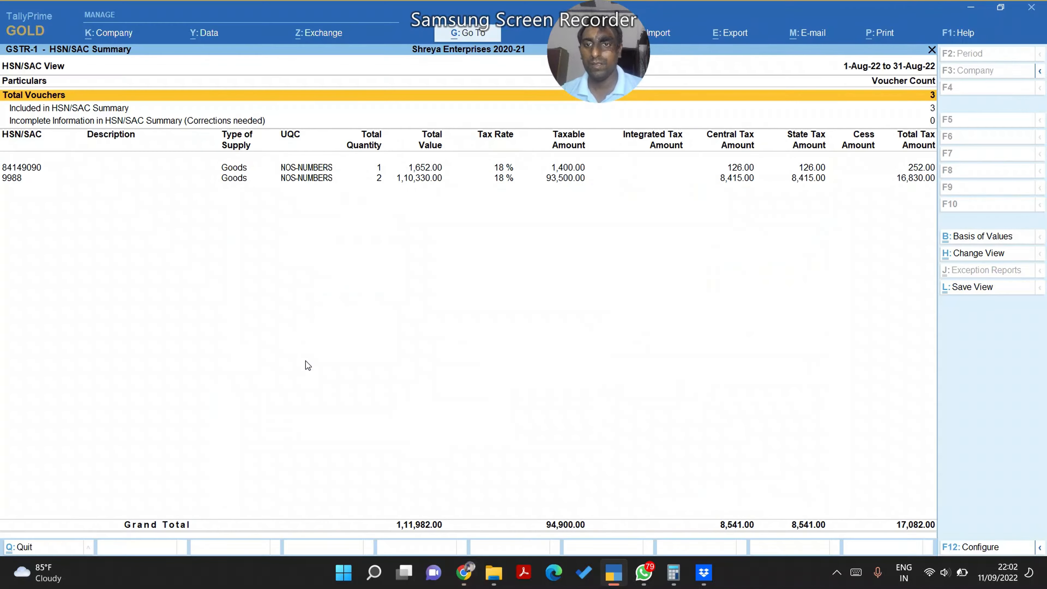
key("alt+Tab")
left_click(305, 361)
left_click(471, 360)
type("1")
key("alt+Tab")
key("alt+Tab")
left_click(643, 358)
type("1400")
key("Tab")
left_click(324, 403)
left_click(450, 474)
type("0")
key("Tab")
key("alt+Tab")
key("alt+Tab")
type("126")
key("Tab")
type("126")
key("Tab")
key("Tab")
key("Tab")
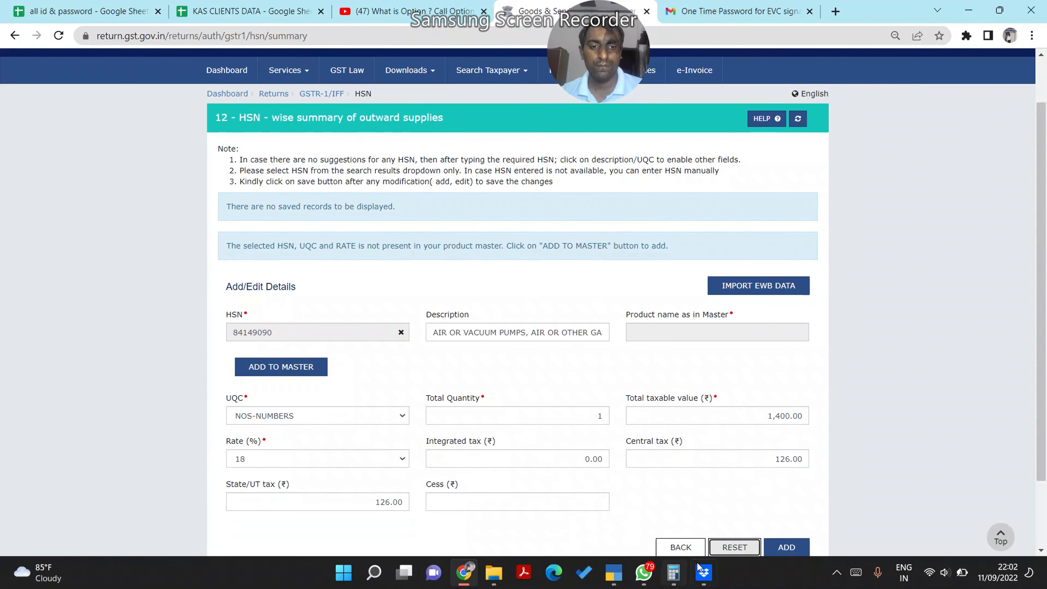
key("Tab")
key("Return")
key("alt+Tab")
key("alt+Tab")
Add HSN 998860 with taxable 93,500 at 18%, CGST and SGST 8,415 each, then go back
left_click(265, 264)
type("9988")
left_click(367, 344)
left_click(656, 318)
type("93500")
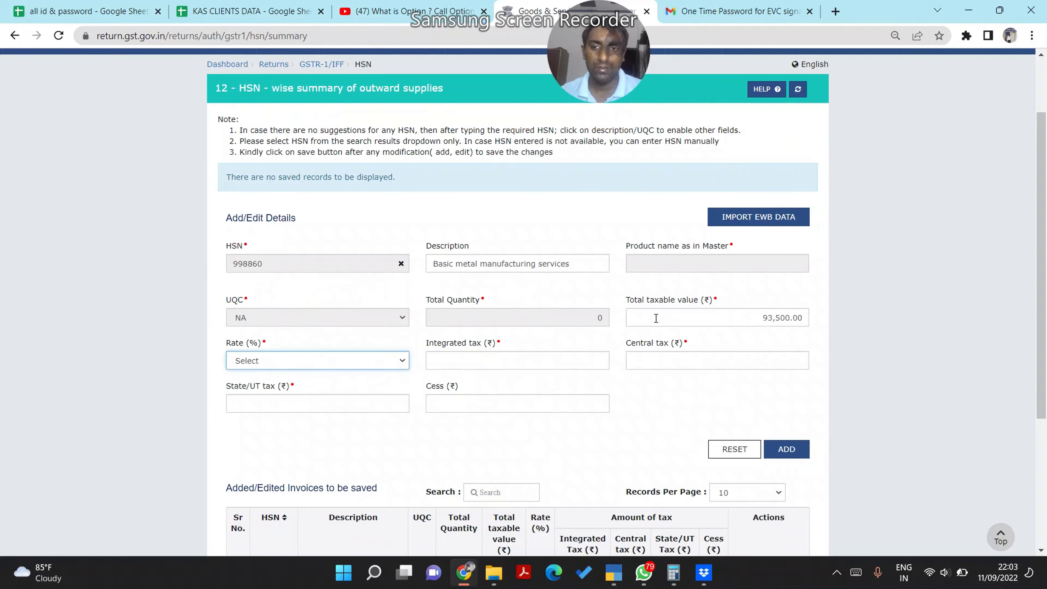
key("Tab")
key("1")
key("8")
key("Tab")
type("0")
key("alt+Tab")
key("alt+Tab")
left_click(642, 424)
type("8415")
key("Tab")
type("8415")
key("Tab")
key("Tab")
key("Tab")
key("Return")
scroll(1035, 450, "down", 4)
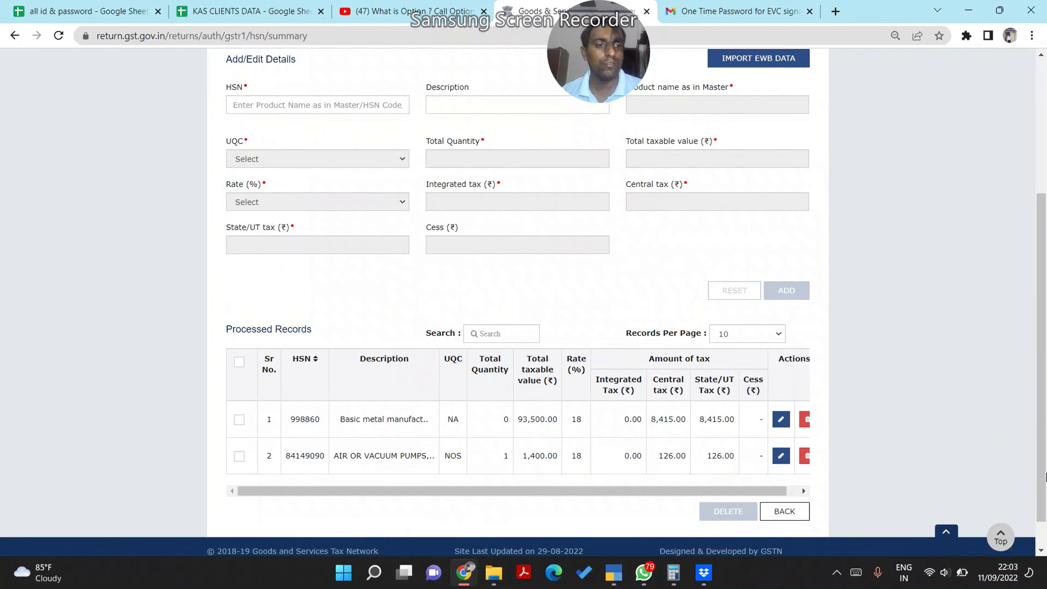
left_click(784, 474)
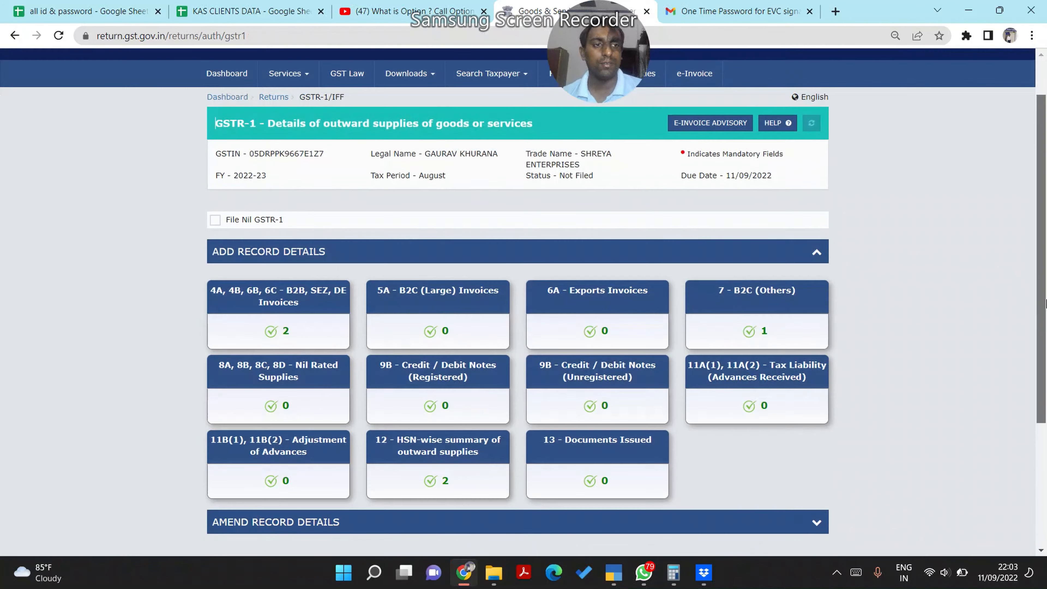
Generate and refresh the GSTR-1 summary, then review totals: liability 94,900.00, CGST/SGST 8,541.00 each
scroll(1045, 339, "down", 3)
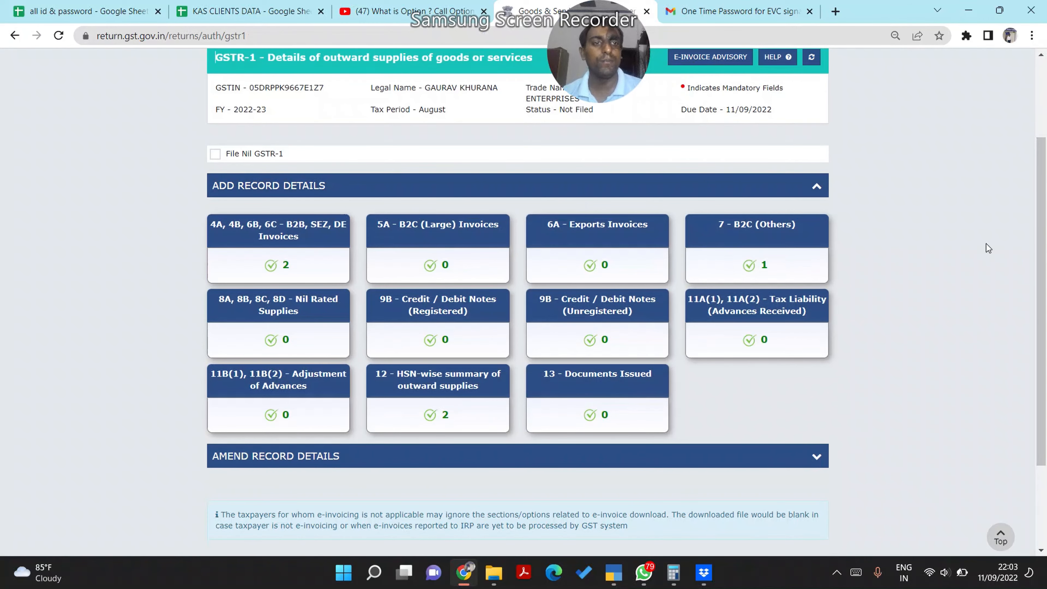
scroll(1041, 289, "down", 3)
left_click(781, 485)
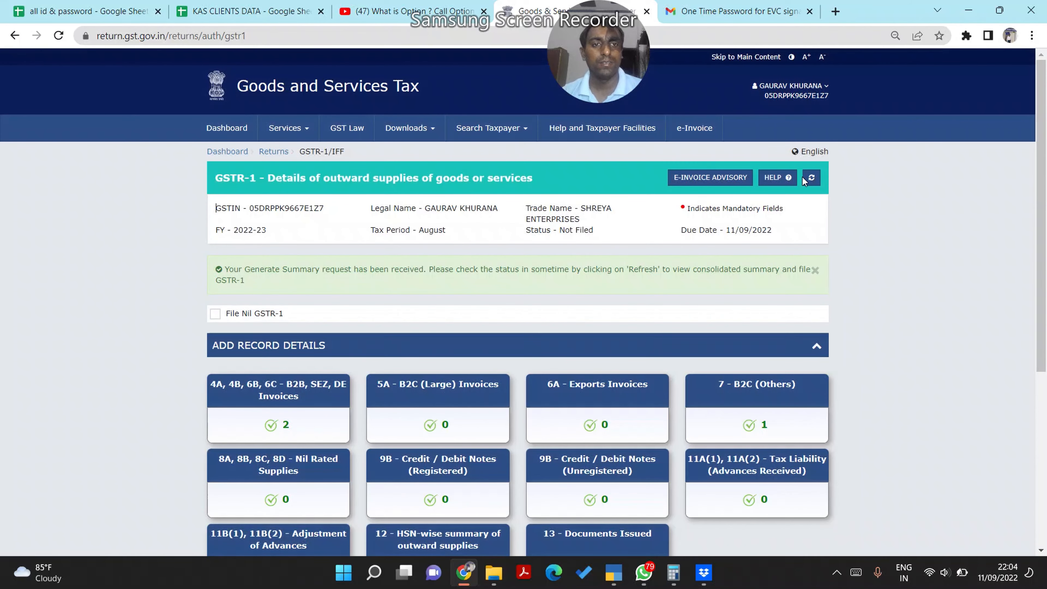
left_click(808, 179)
scroll(1045, 226, "down", 6)
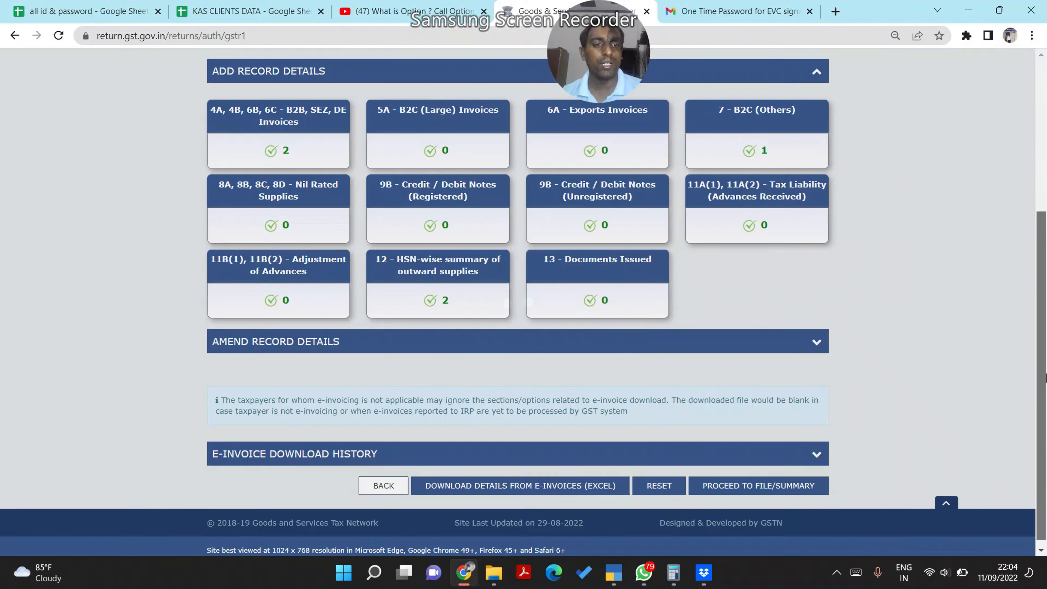
left_click(741, 489)
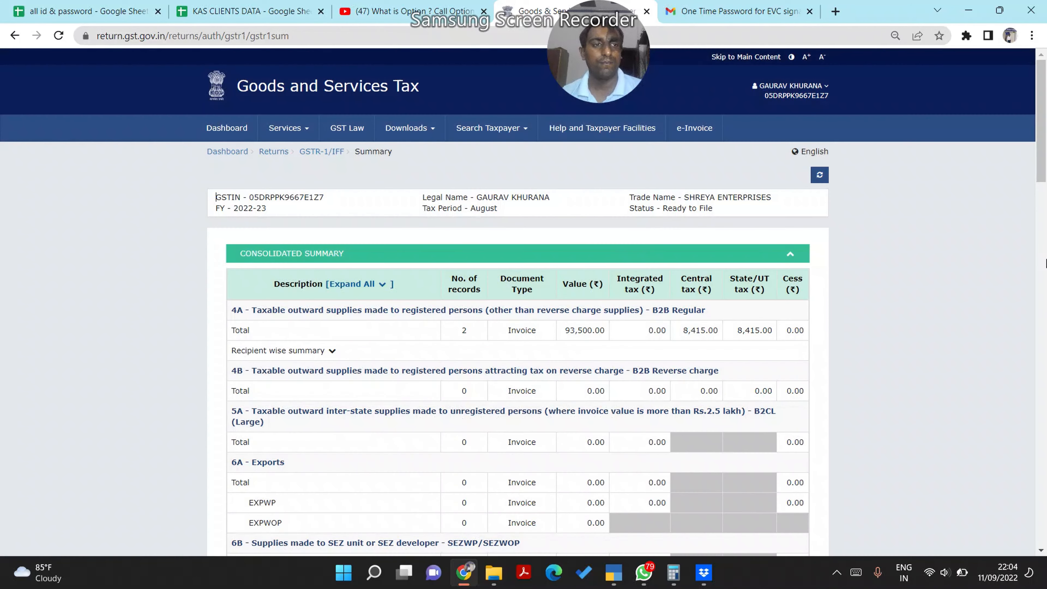
scroll(1045, 177, "down", 20)
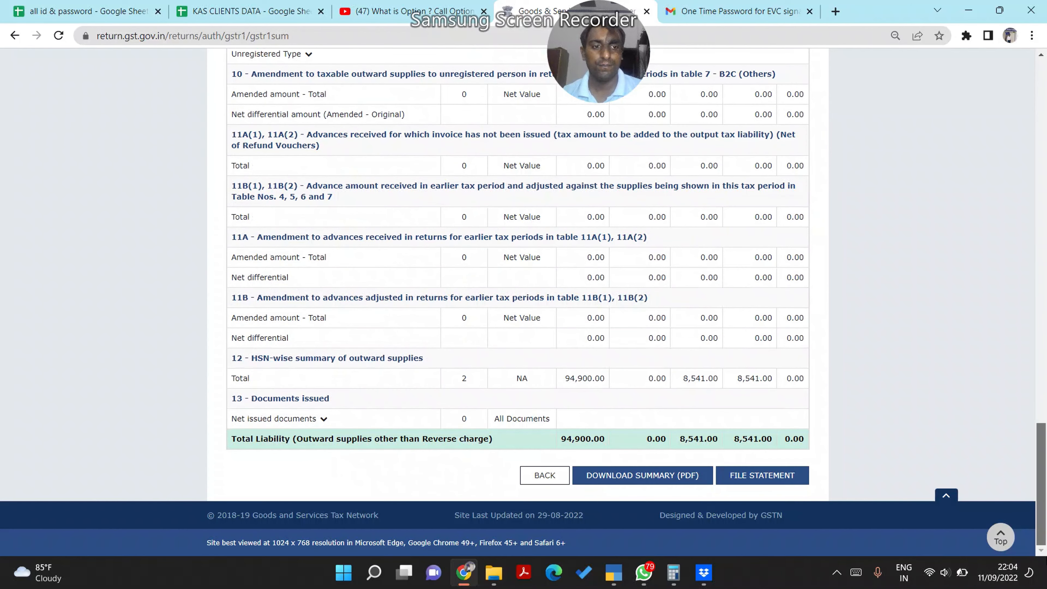
Start filing the August GSTR-1, accepting the declaration and selecting the authorised signatory
left_click(760, 480)
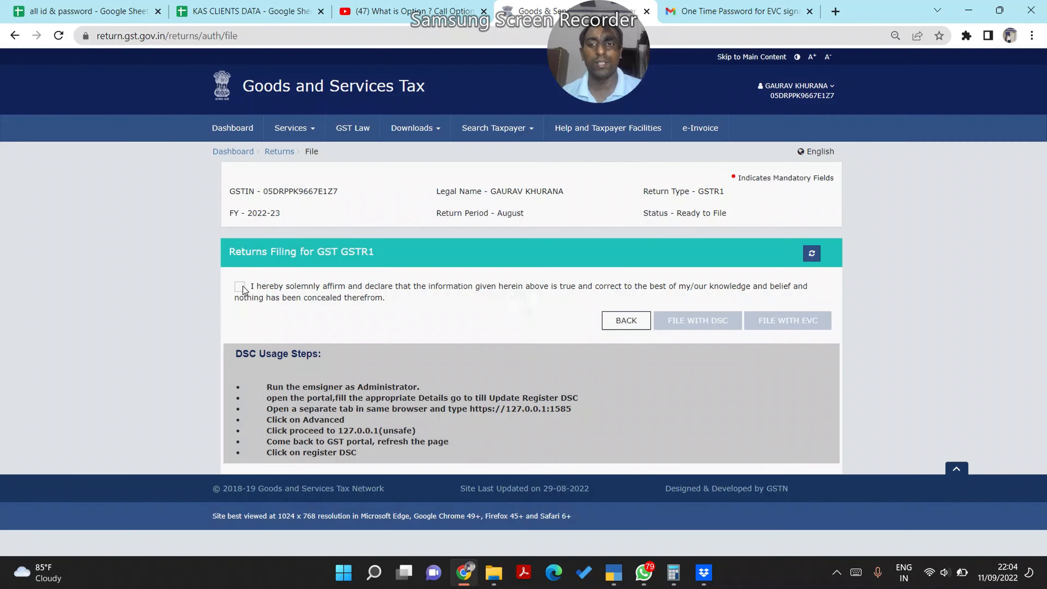
left_click(241, 287)
left_click(261, 330)
left_click(266, 352)
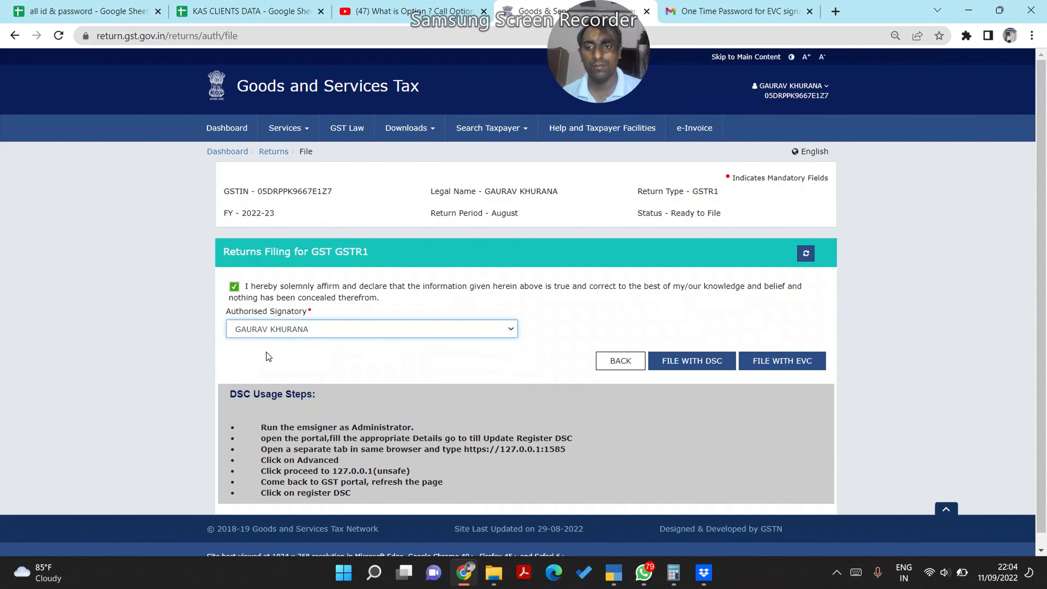
File the return with EVC by entering and verifying the one-time password
left_click(783, 363)
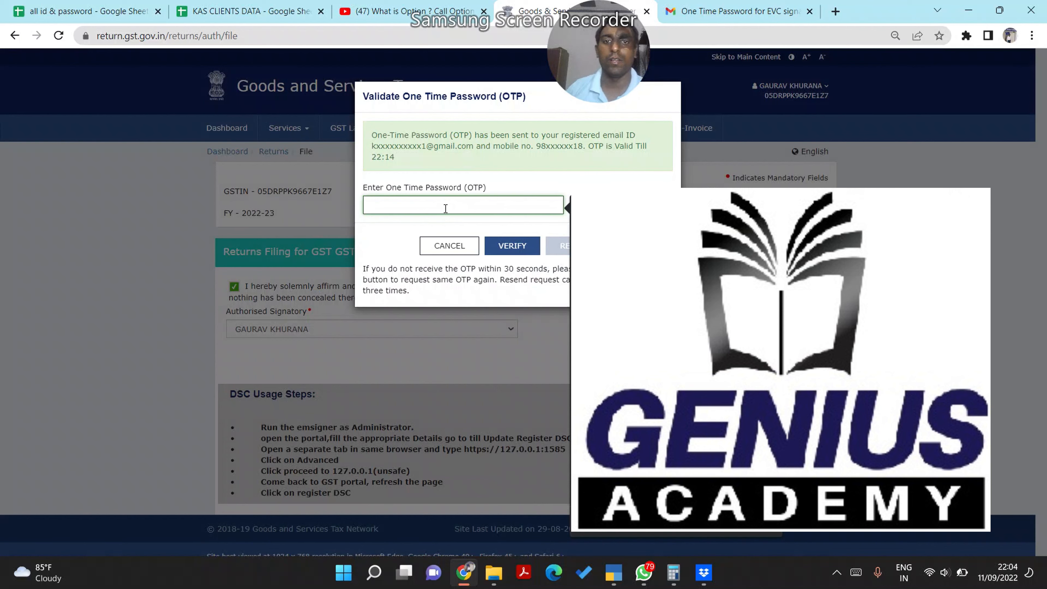
left_click(446, 208)
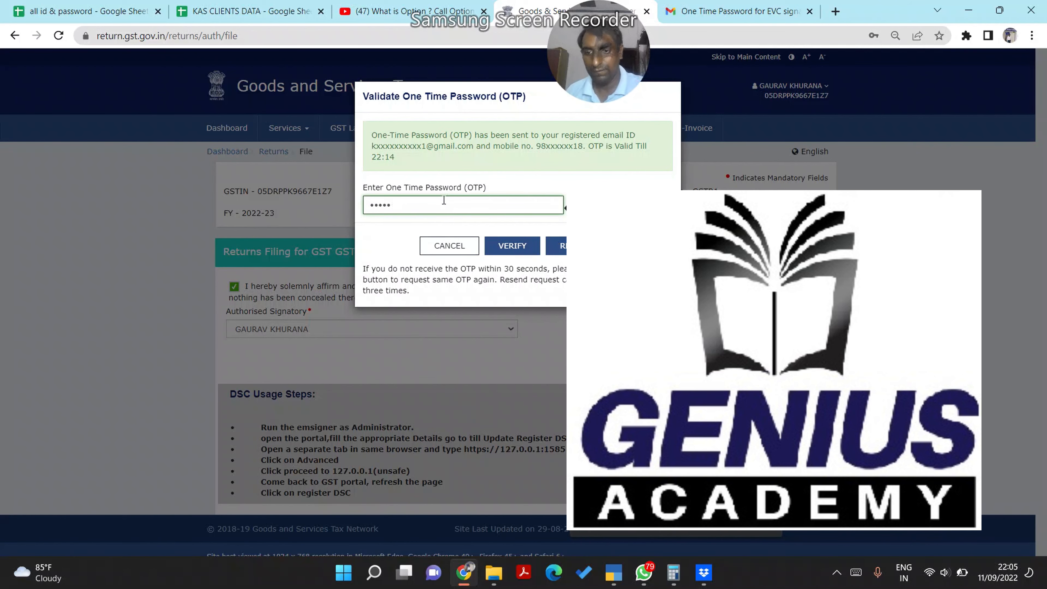
left_click(512, 245)
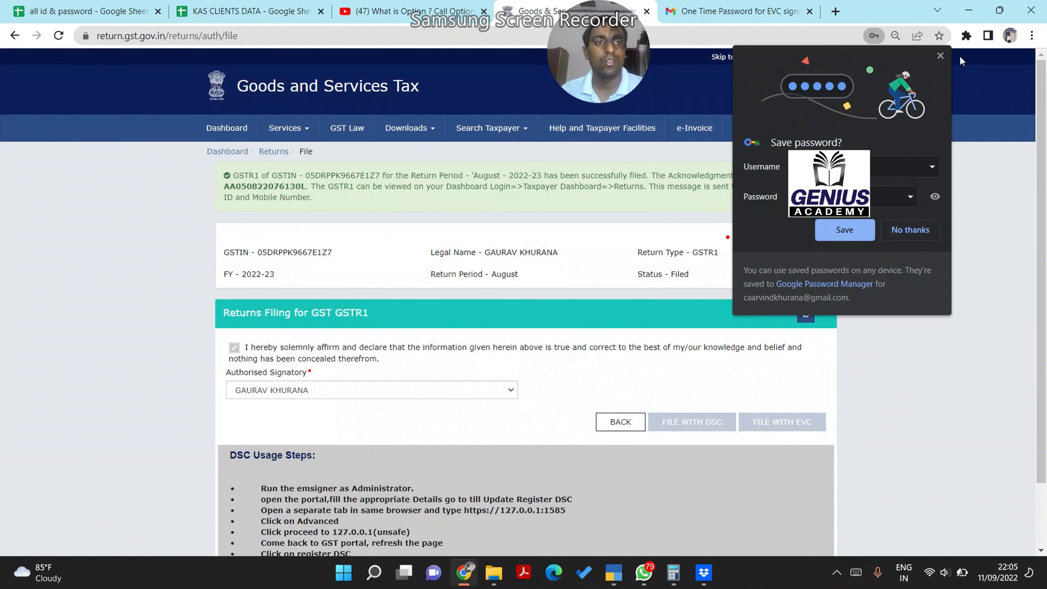
left_click(940, 56)
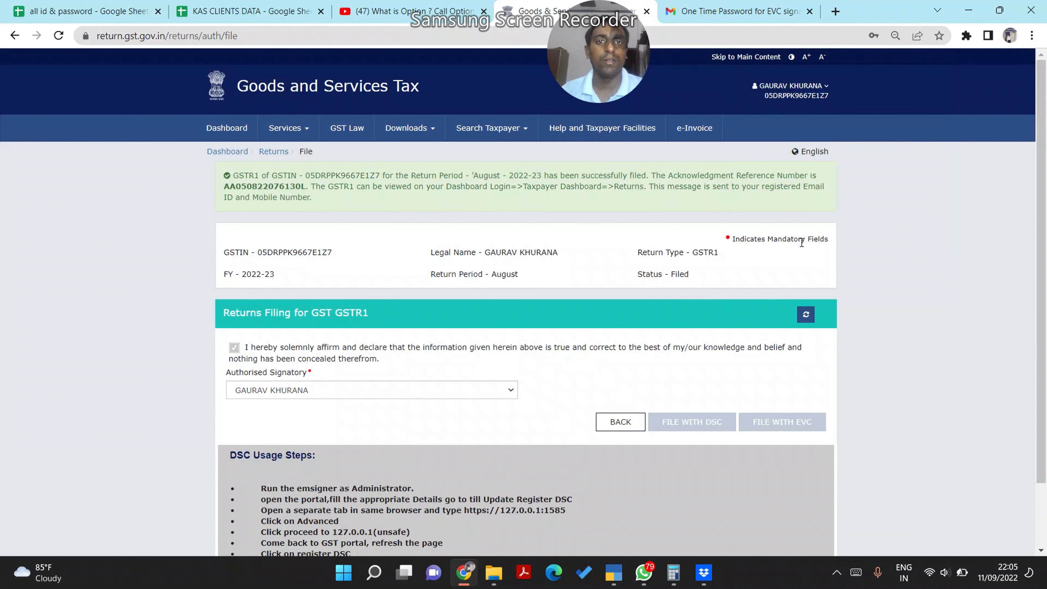